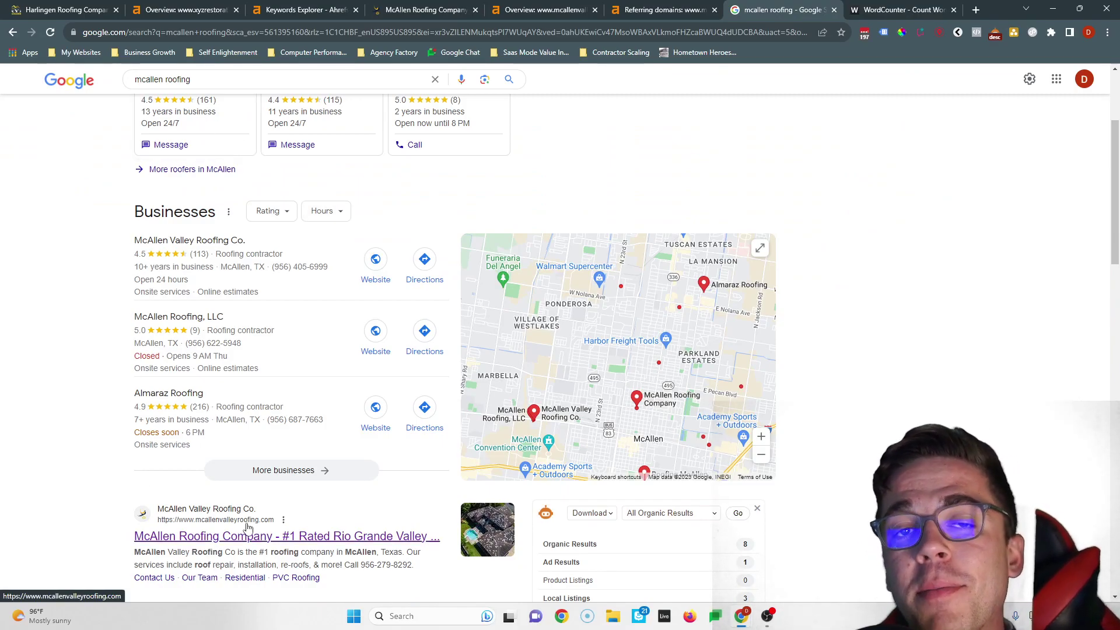
Review the XYZ Roofing & Restorations homepage, covering its navigation, service sections, testimonials and footer.
click(58, 9)
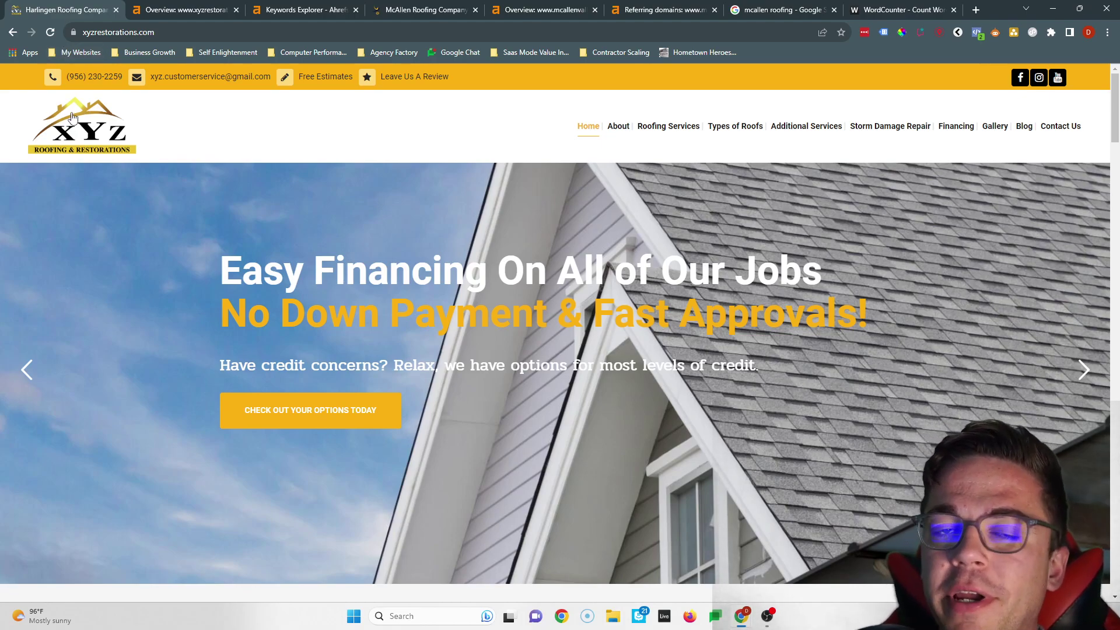
scroll(102, 153, down, 1)
scroll(231, 228, down, 5)
scroll(259, 247, up, 7)
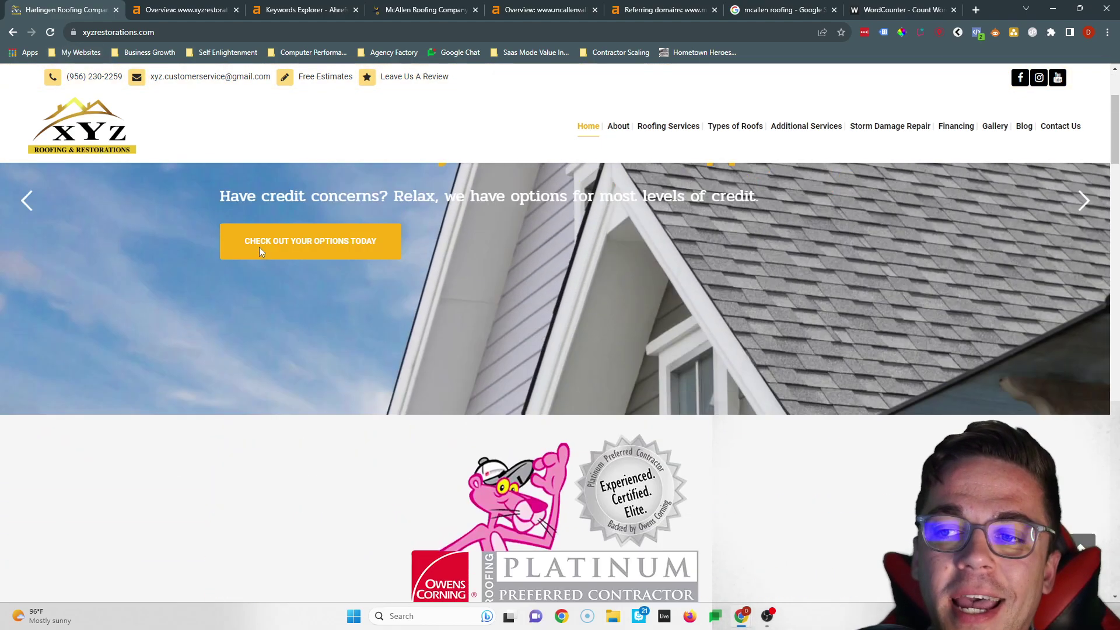
scroll(346, 303, down, 8)
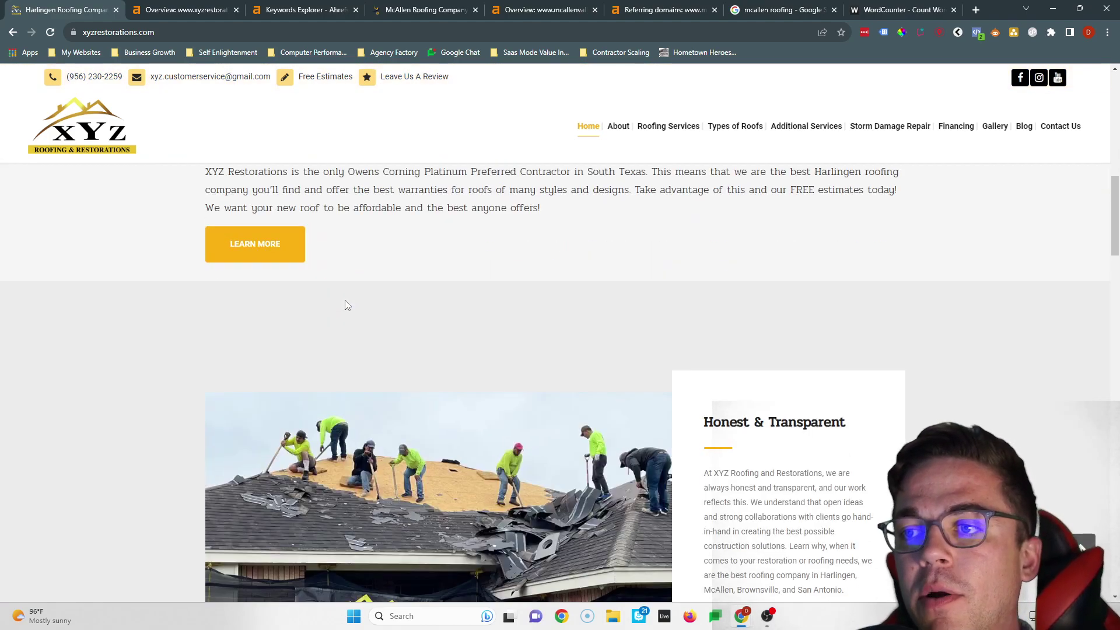
scroll(346, 302, up, 2)
mouse_move(838, 124)
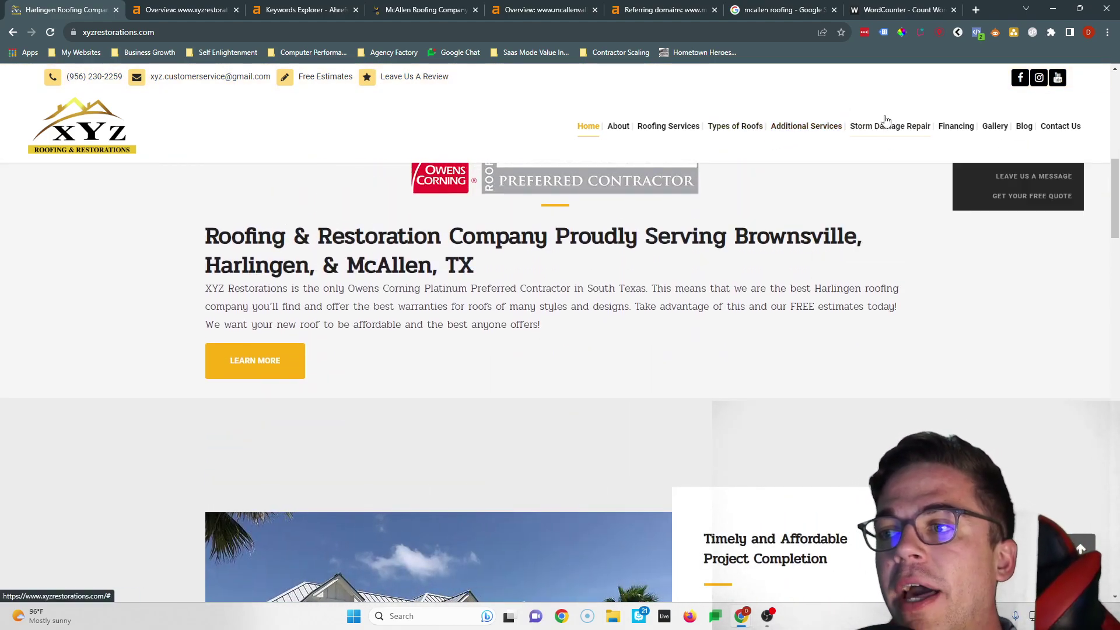
mouse_move(628, 129)
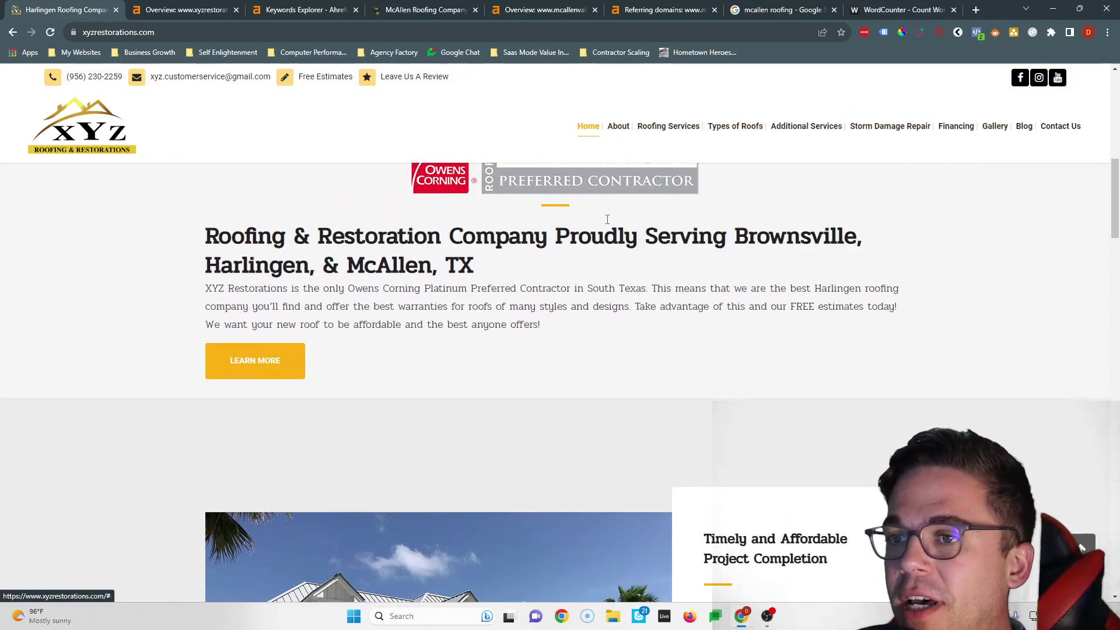
scroll(432, 336, up, 4)
scroll(444, 330, down, 20)
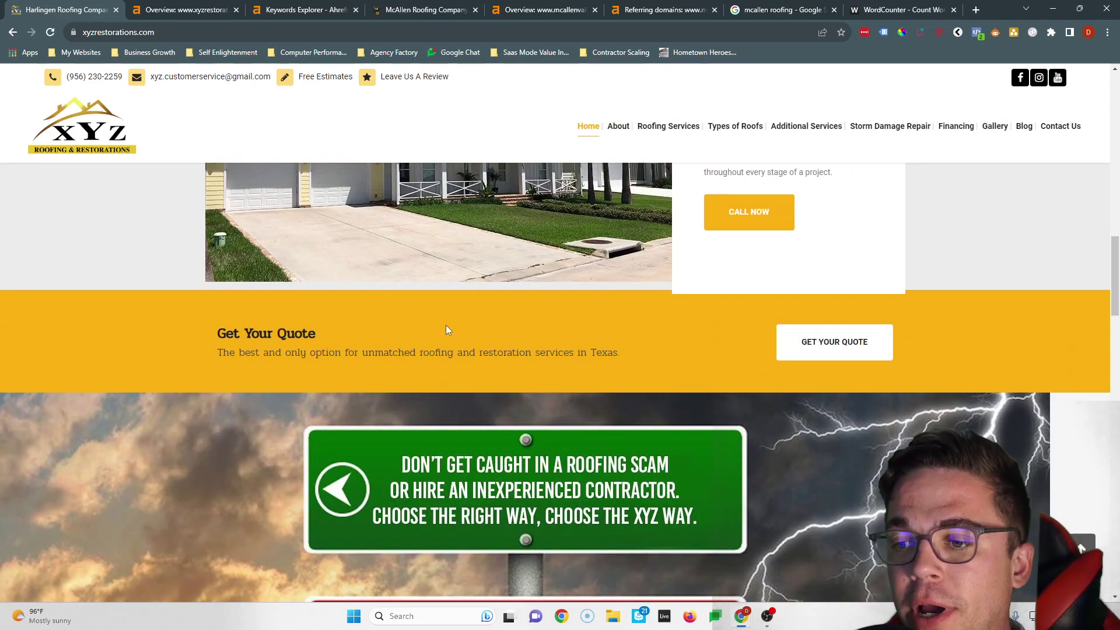
scroll(780, 380, up, 5)
scroll(765, 384, down, 15)
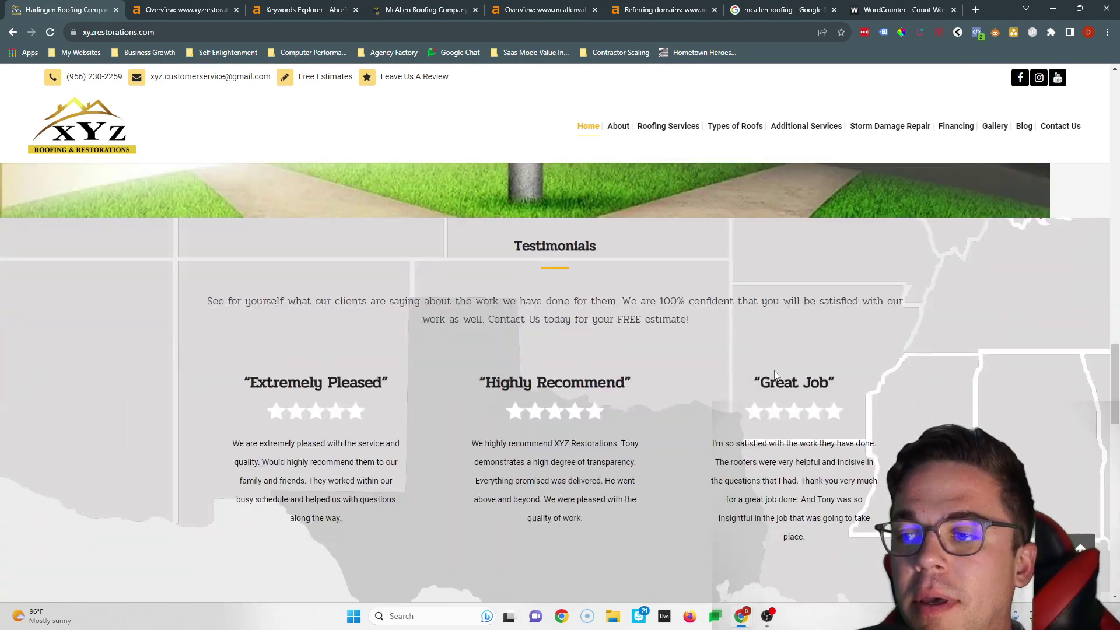
scroll(614, 419, up, 12)
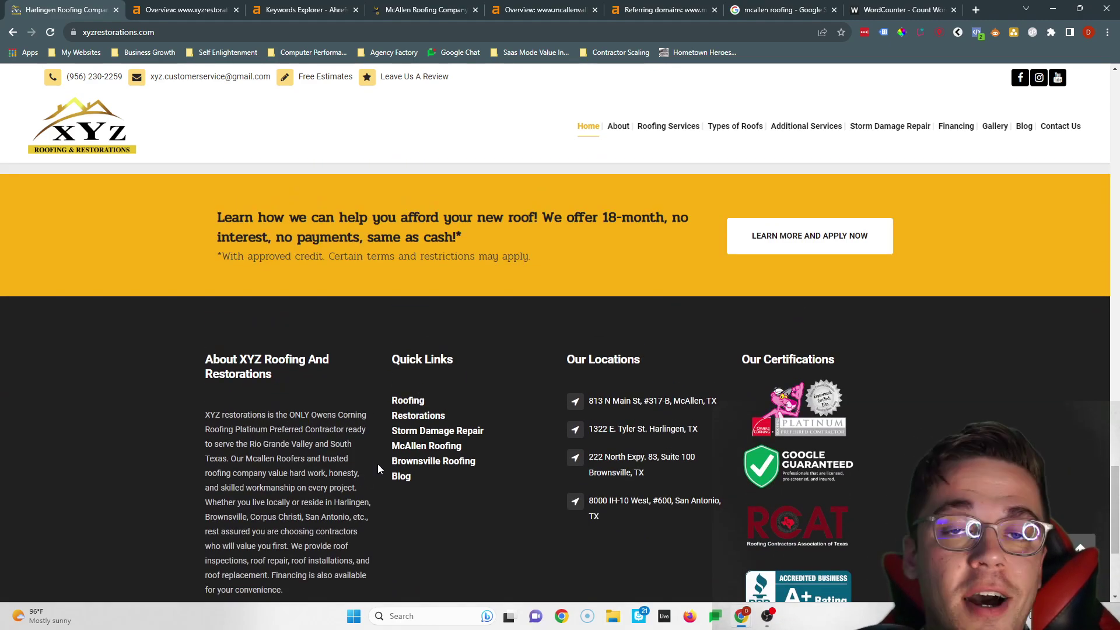
scroll(380, 467, up, 6)
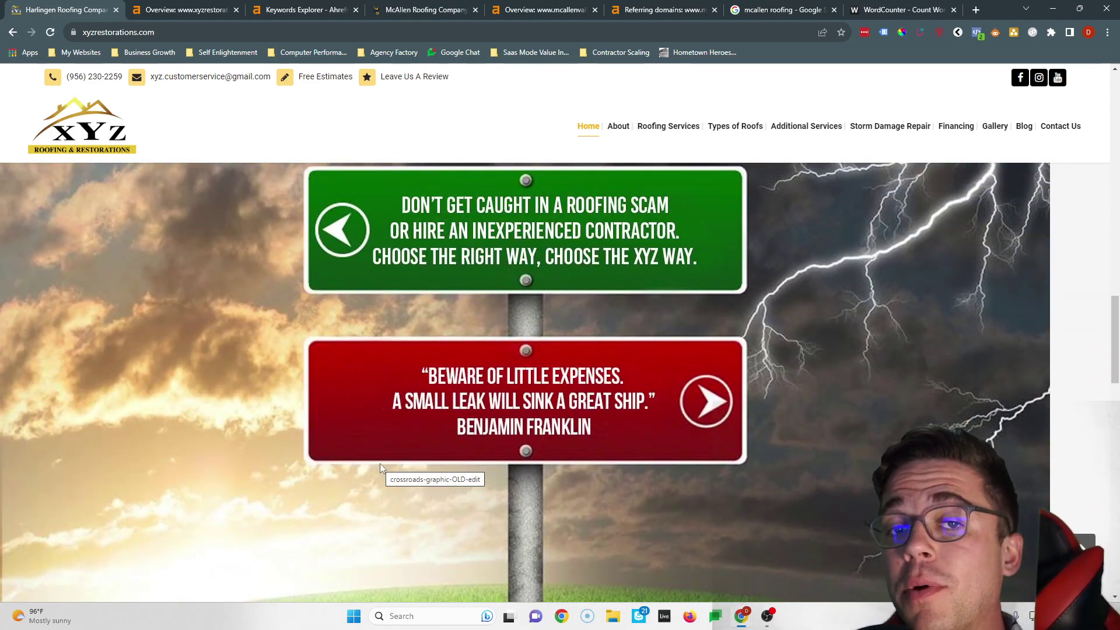
scroll(380, 463, up, 12)
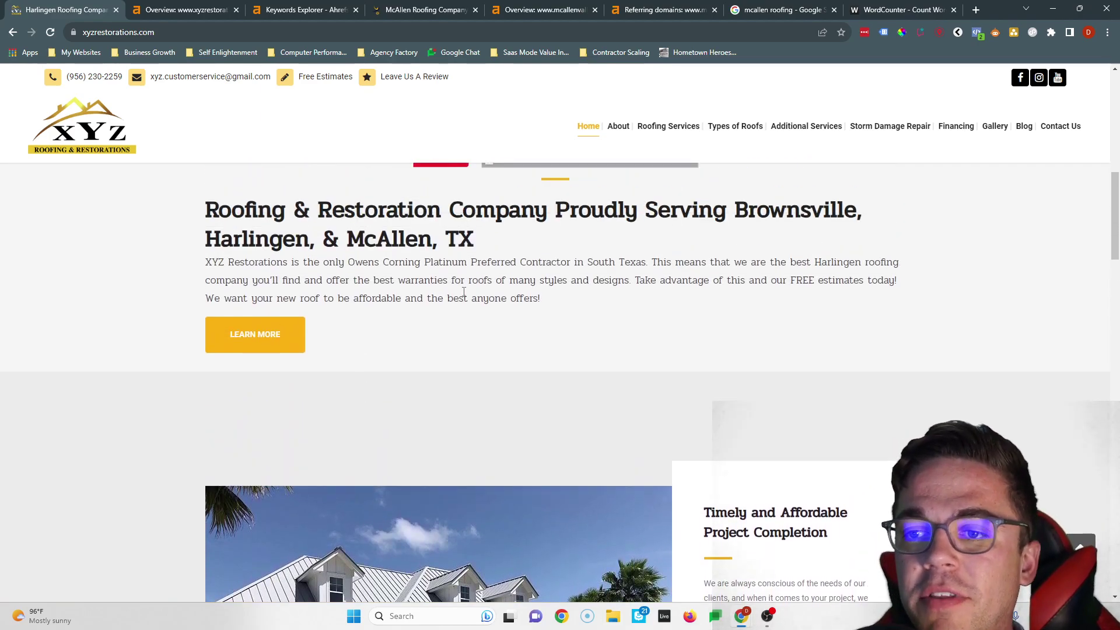
Copy all text of the XYZ Restorations homepage into WordCounter and check its word count.
drag(464, 292, 289, 242)
click(292, 245)
key(ctrl+a)
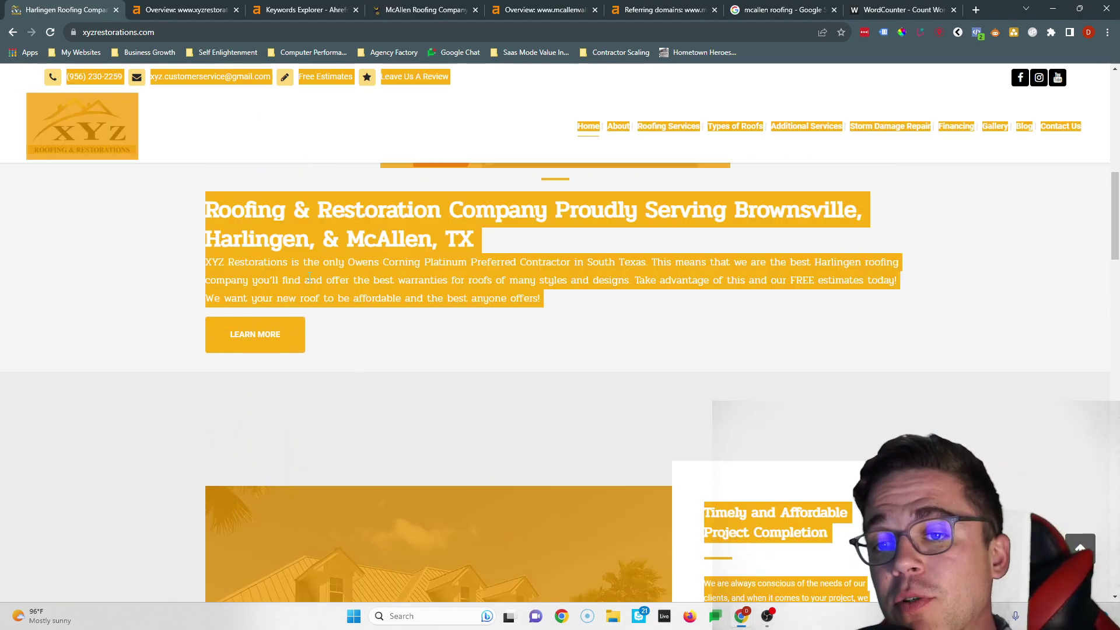
click(845, 10)
click(373, 309)
key(ctrl+a)
key(ctrl+v)
scroll(373, 308, up, 10)
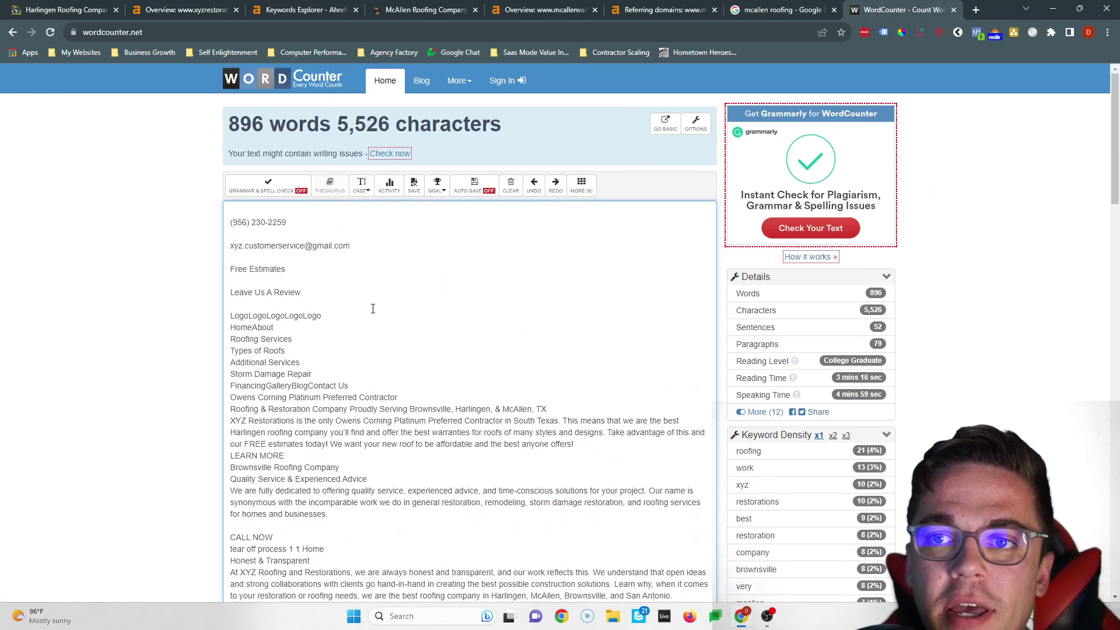
double_click(237, 127)
click(237, 127)
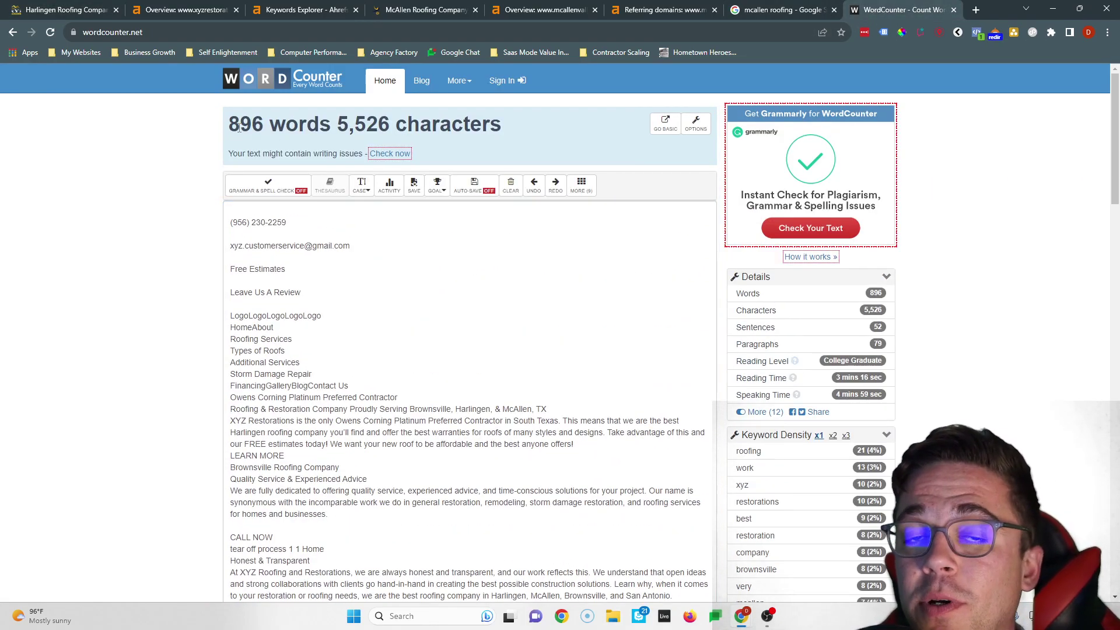
Replace the WordCounter text with all text from the McAllen Valley Roofing homepage and check its word count.
click(422, 10)
scroll(314, 433, down, 8)
key(ctrl+a)
key(ctrl+c)
click(873, 5)
click(519, 275)
key(ctrl+a)
key(ctrl+v)
scroll(519, 275, up, 4)
scroll(519, 274, up, 10)
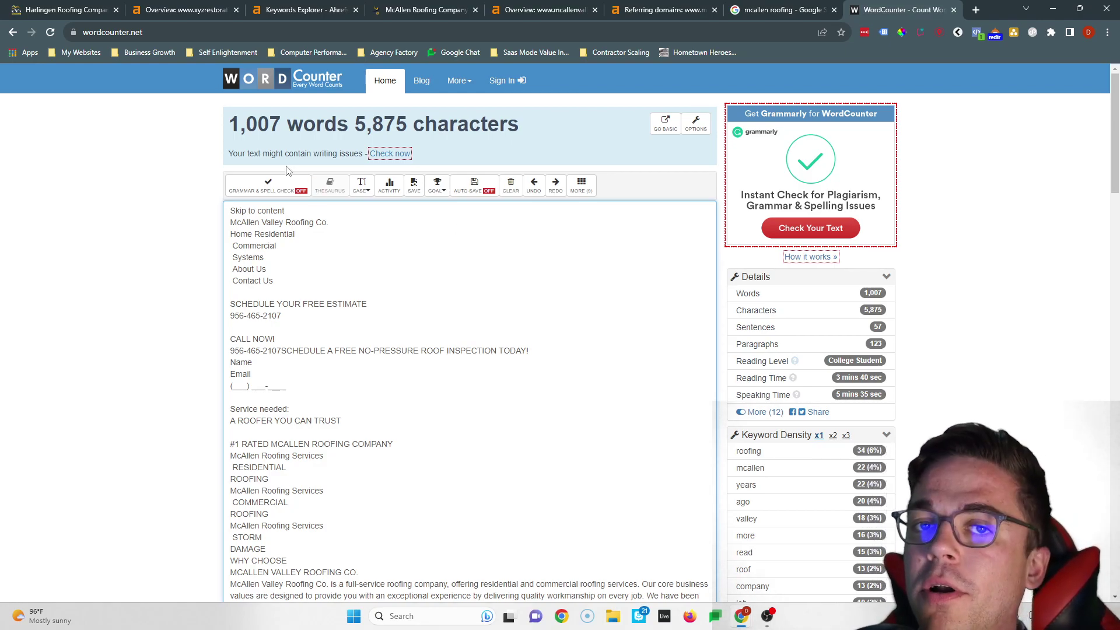
Examine the search volumes of "mcallen roofing", "mcallen roofer" and "roofing companies mcallen tx" in the Ahrefs Keywords Explorer list.
mouse_move(312, 22)
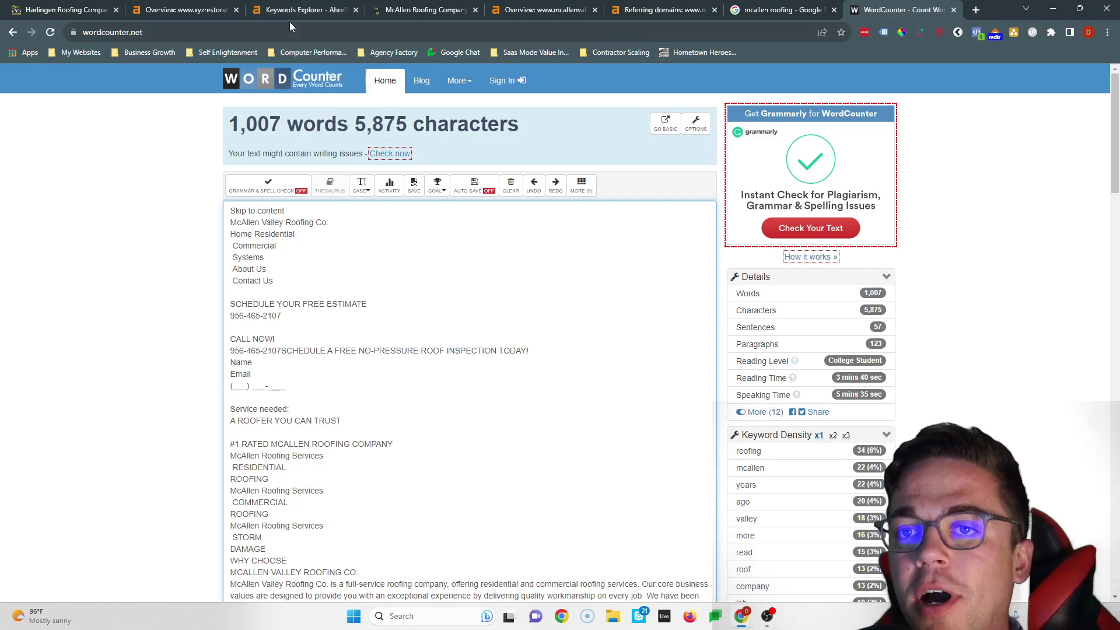
click(289, 22)
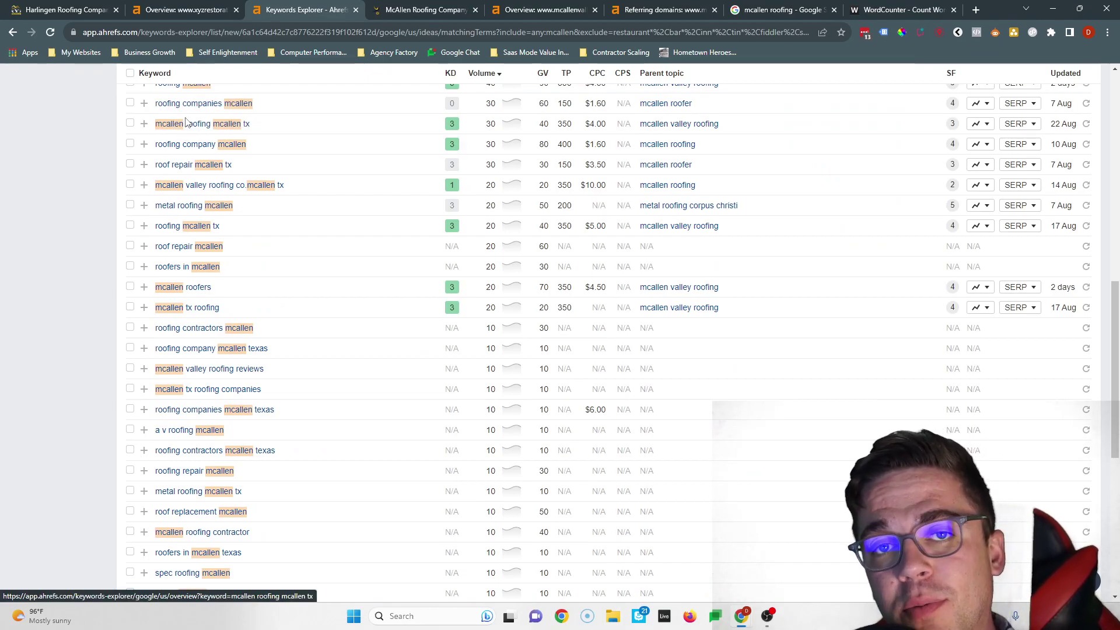
scroll(173, 167, up, 1)
scroll(174, 167, up, 5)
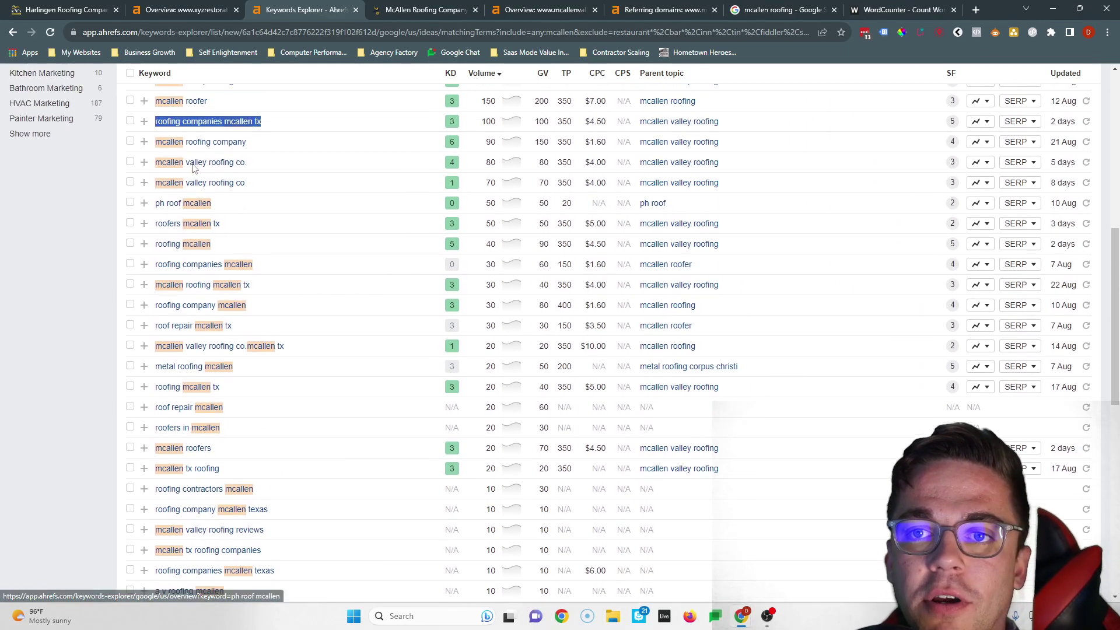
drag(157, 250, 238, 256)
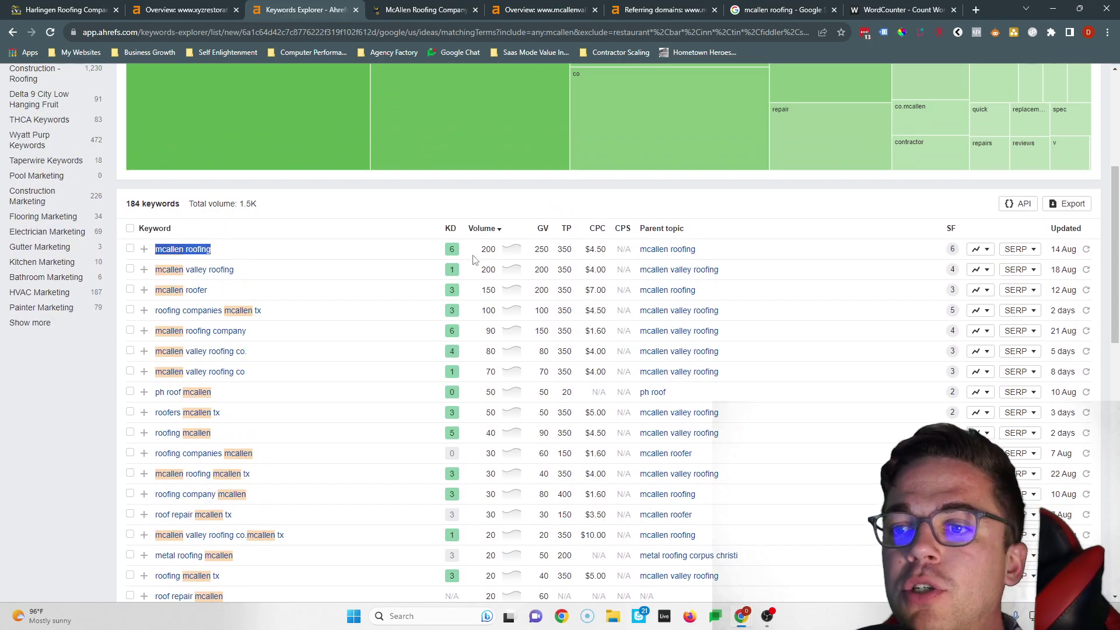
double_click(487, 249)
drag(156, 290, 245, 294)
double_click(488, 290)
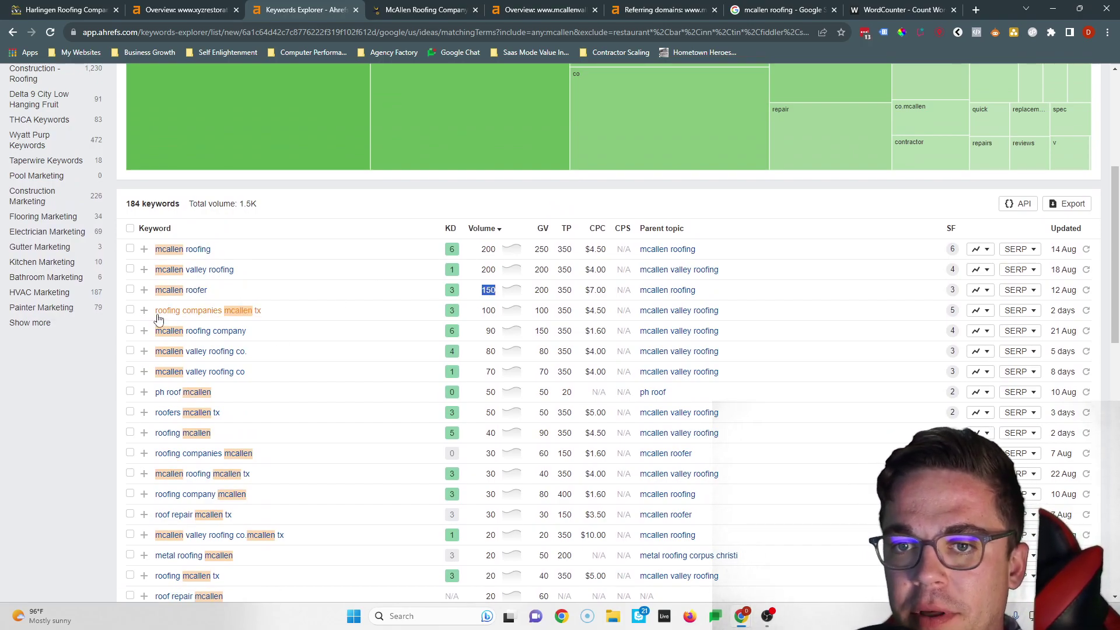
drag(154, 314, 303, 320)
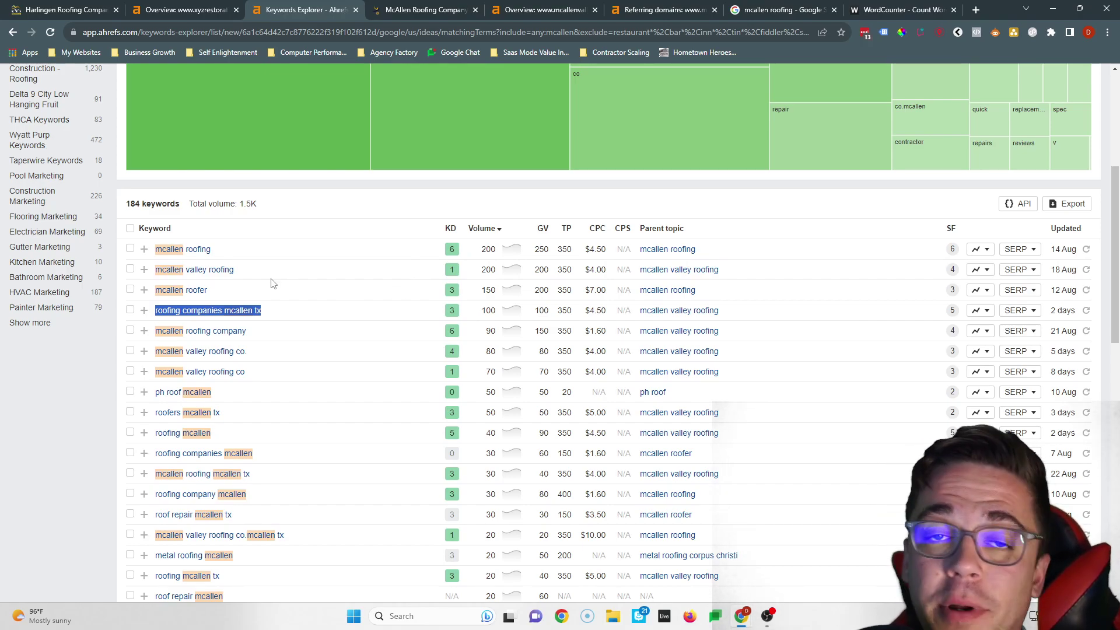
Copy the keyword "mcallen roofing" from the keyword list and search the XYZ Restorations homepage for it.
click(153, 255)
drag(153, 255, 232, 255)
key(ctrl+c)
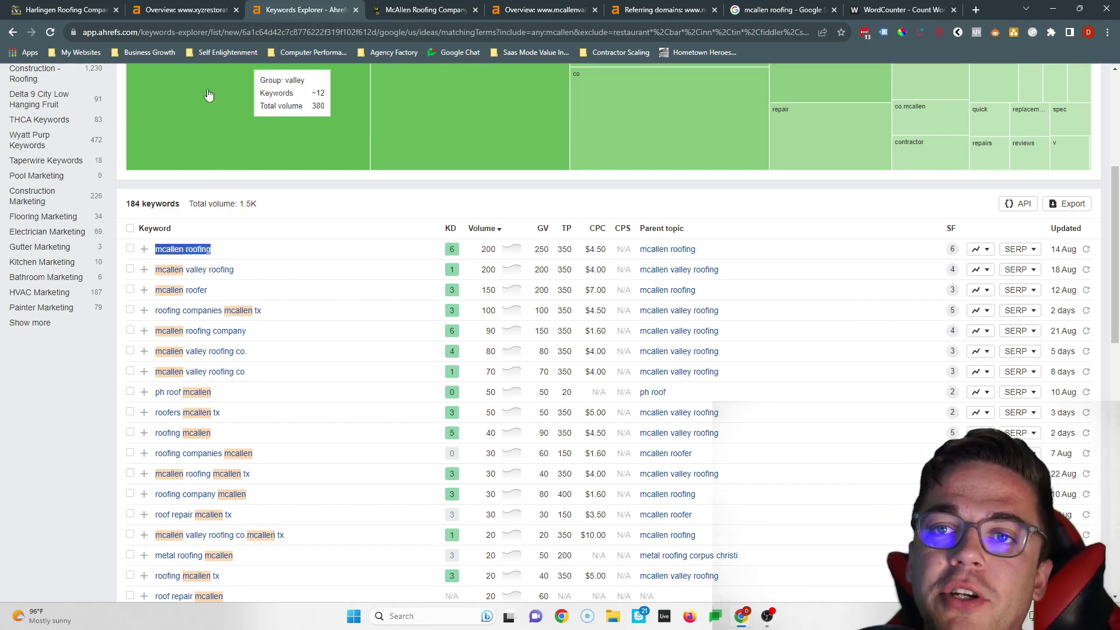
key(ctrl+1)
key(ctrl+f)
key(ctrl+v)
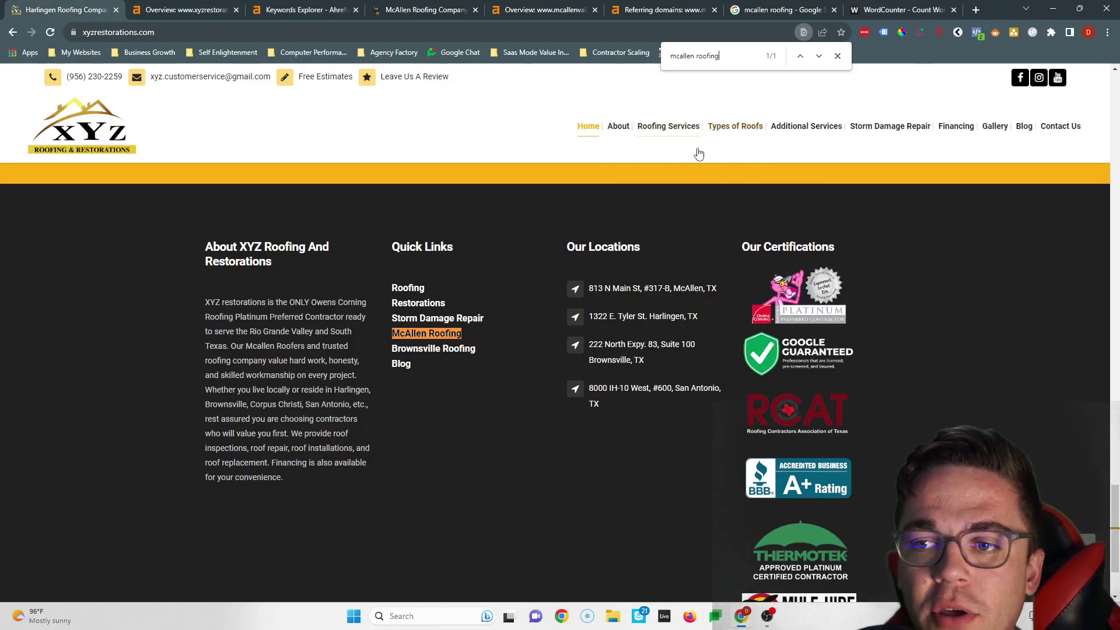
Copy the keyword "mcallen valley roofing" from the keyword list and search the XYZ Restorations homepage for it.
click(301, 7)
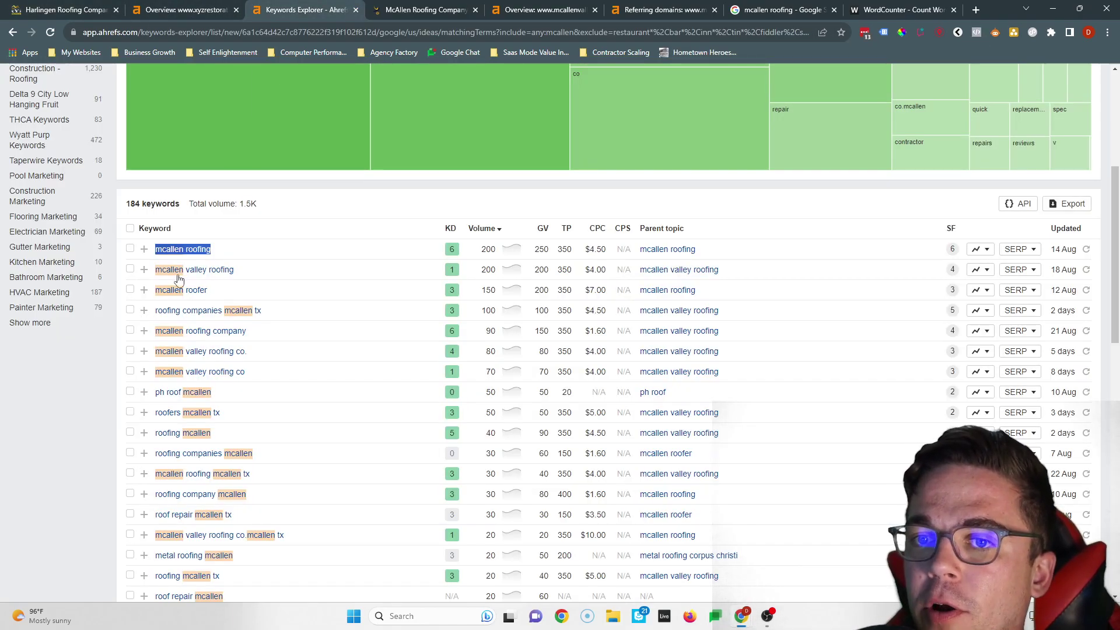
drag(153, 269, 280, 278)
key(ctrl+c)
click(43, 7)
key(ctrl+f)
key(ctrl+v)
Copy the keyword "mcallen roofer" from the keyword list and search the XYZ Restorations homepage for it.
click(294, 7)
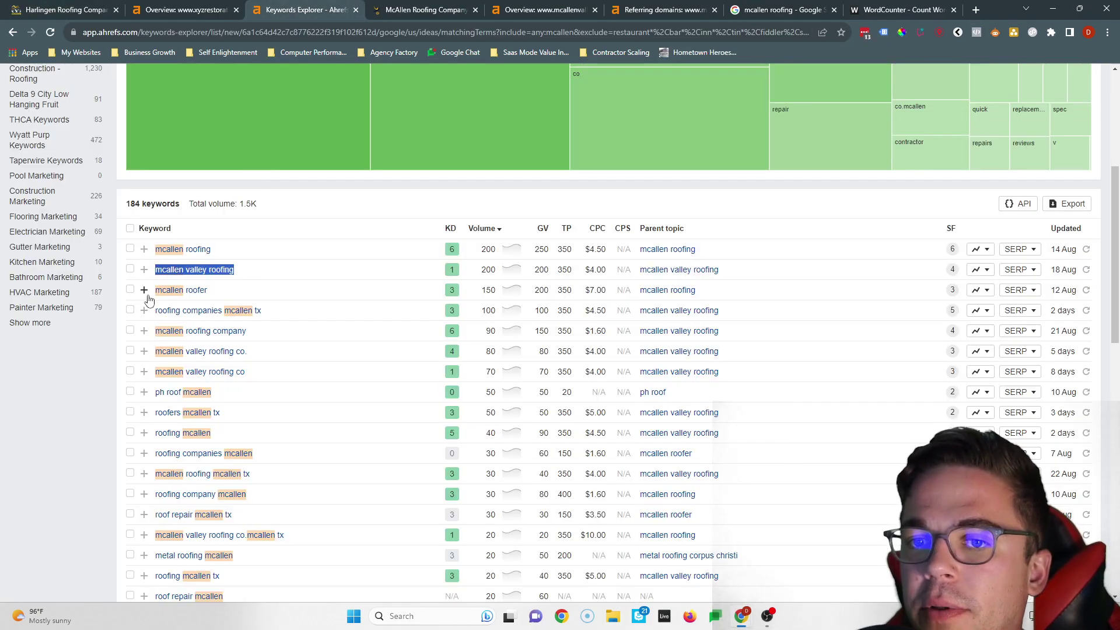
drag(152, 290, 237, 293)
click(43, 7)
key(ctrl+v)
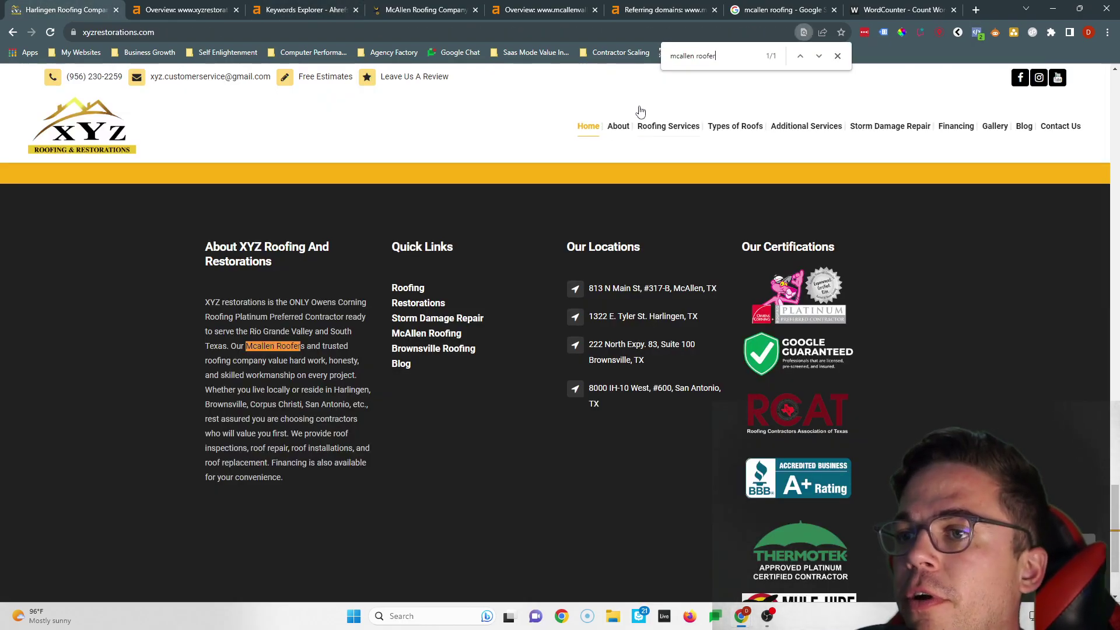
Return to the XYZ Restorations homepage and examine its banner and introductory section from the top.
click(294, 7)
click(150, 315)
drag(151, 315, 274, 291)
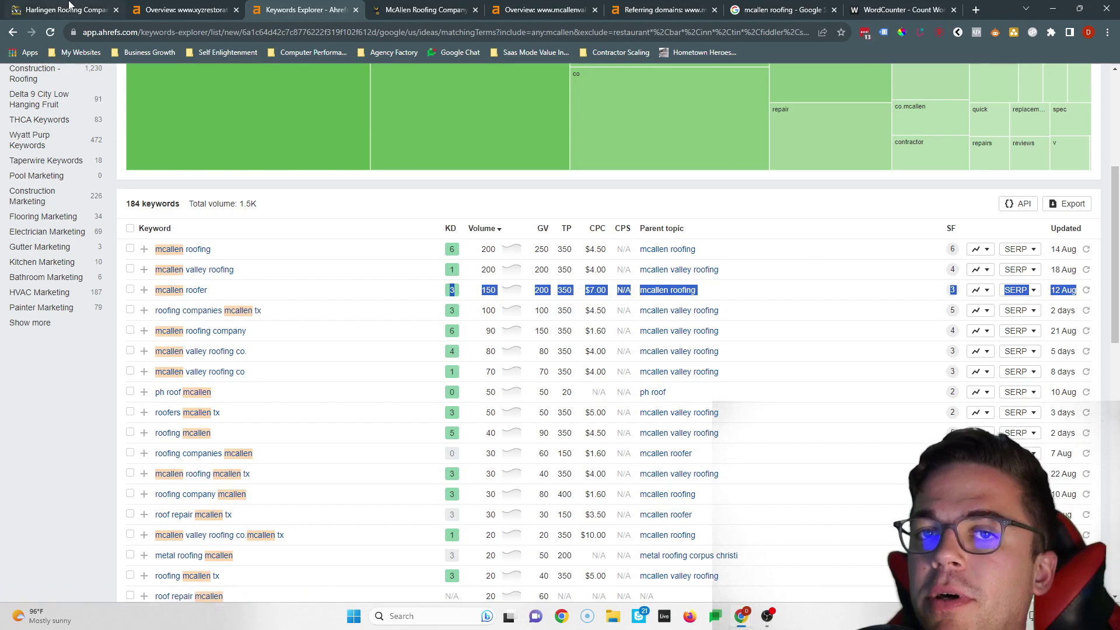
click(42, 8)
scroll(365, 321, up, 20)
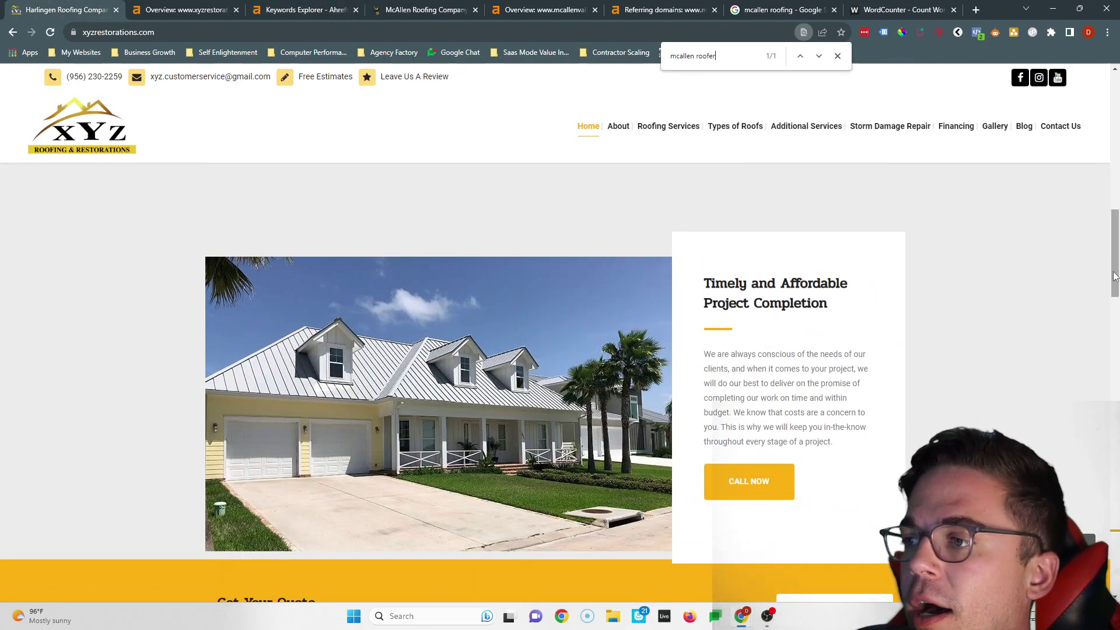
drag(1114, 276, 1105, 5)
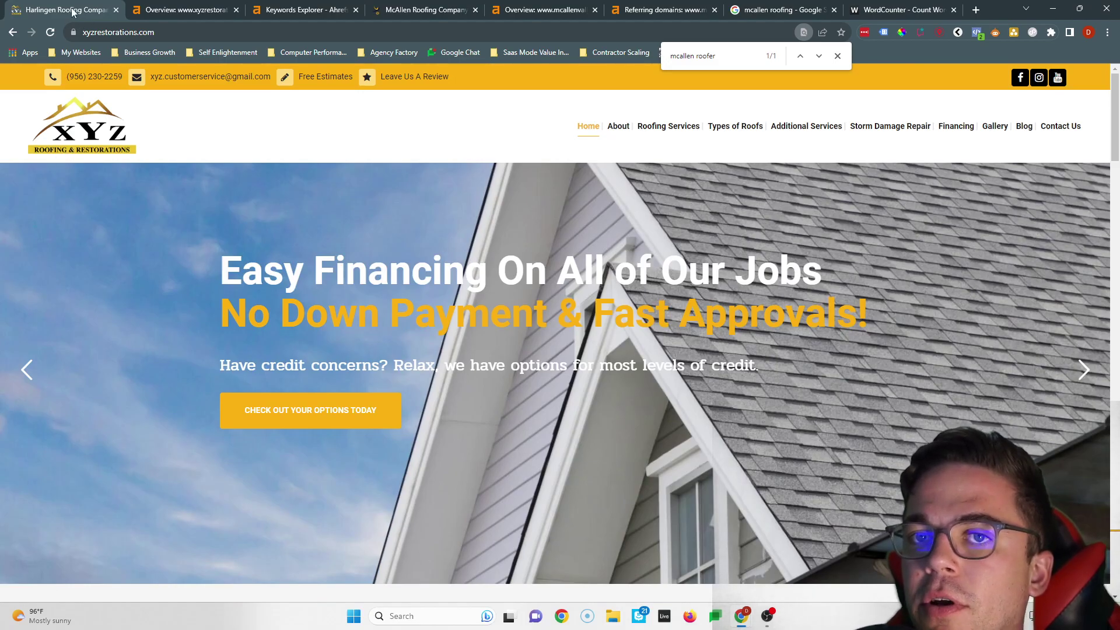
scroll(297, 295, down, 10)
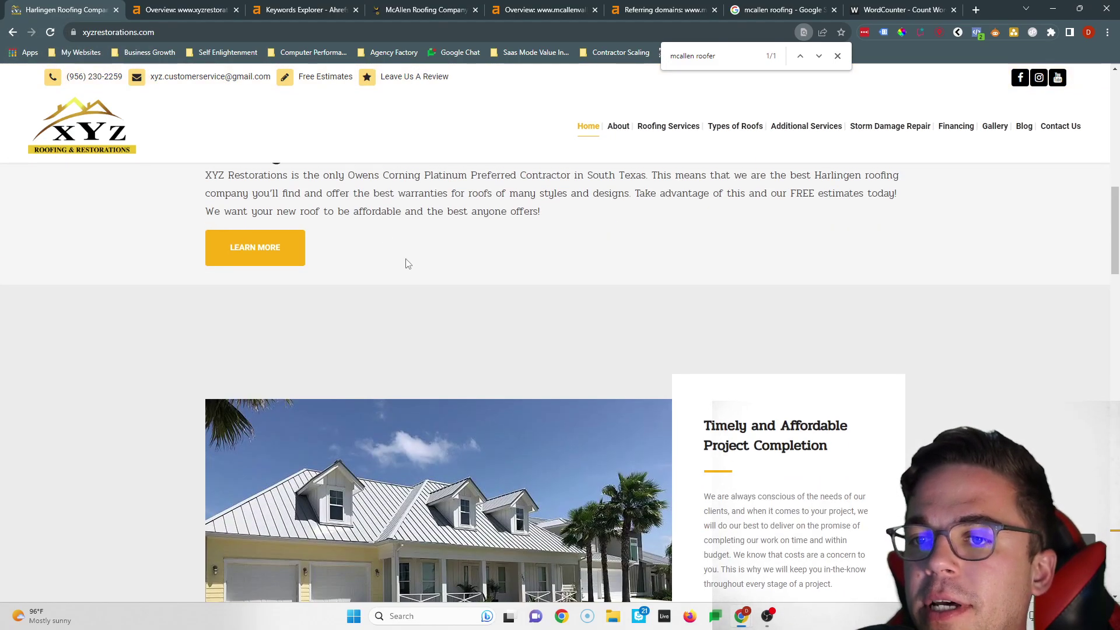
Check the file name offered when saving the XYZ header logo image, without saving it.
scroll(408, 303, up, 3)
scroll(402, 359, up, 5)
right_click(87, 136)
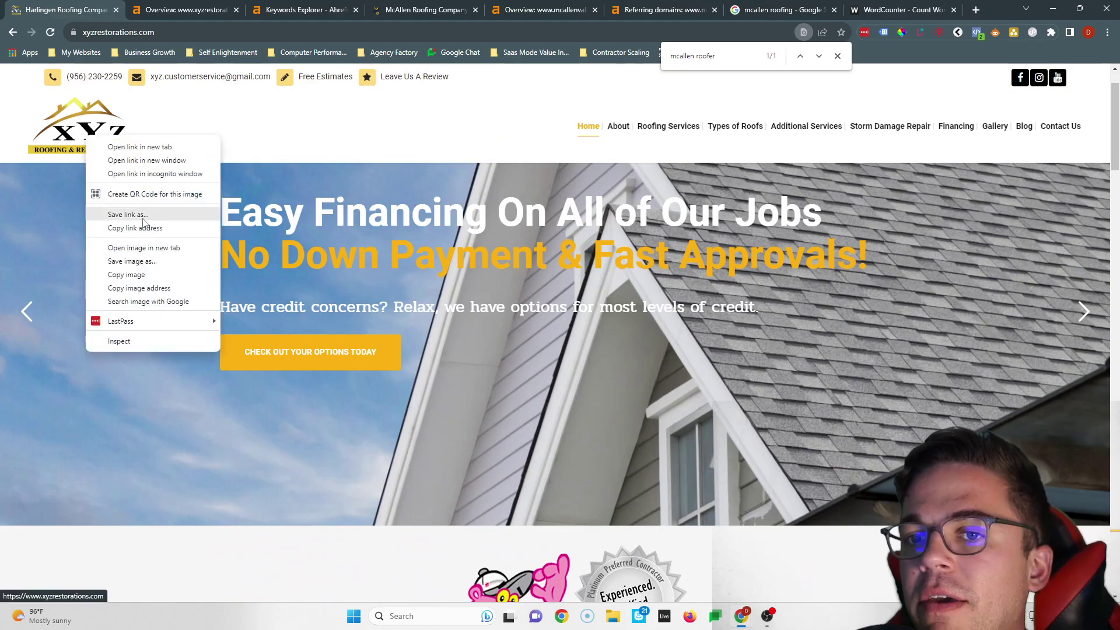
click(133, 261)
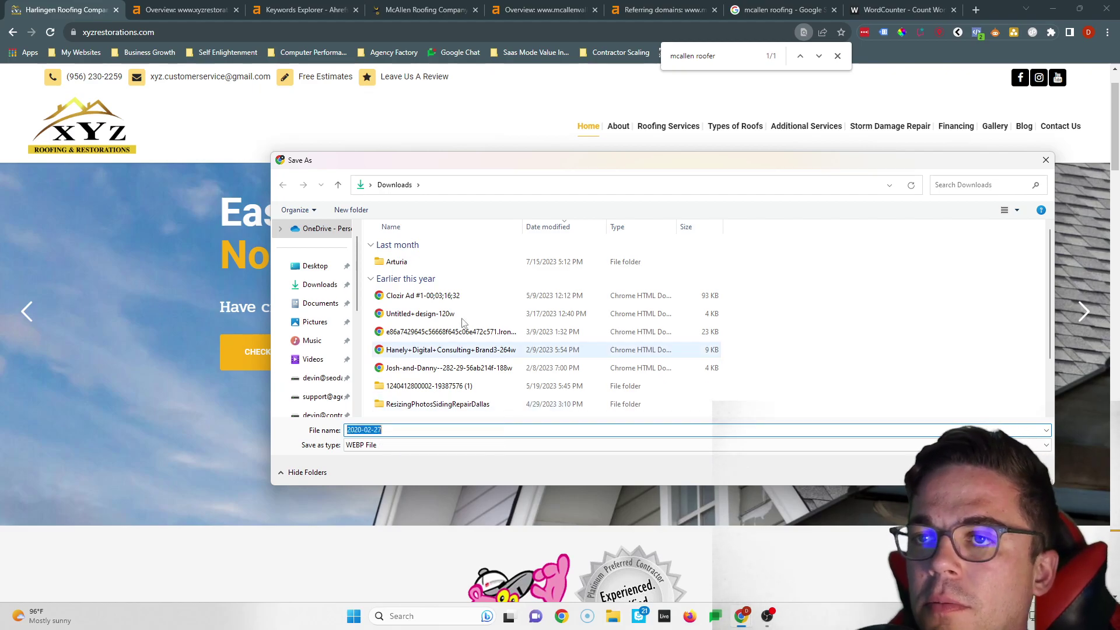
click(296, 5)
click(1046, 160)
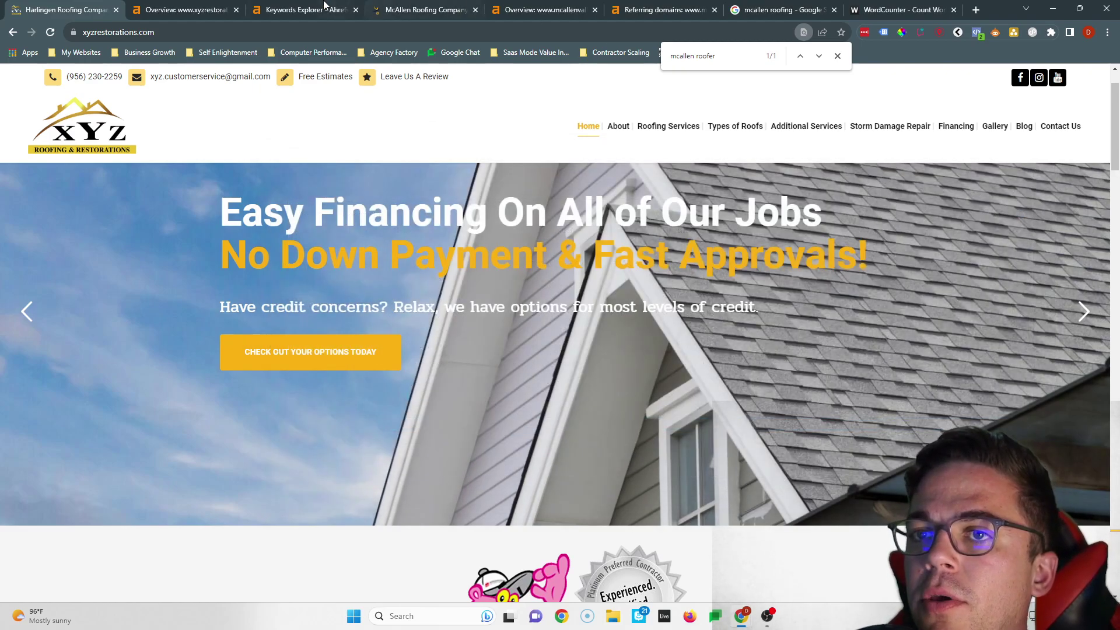
Copy the keyword "mcallen roofing" from the keyword list and save the XYZ header logo to Downloads under that name.
click(330, 5)
drag(151, 252, 217, 252)
click(65, 9)
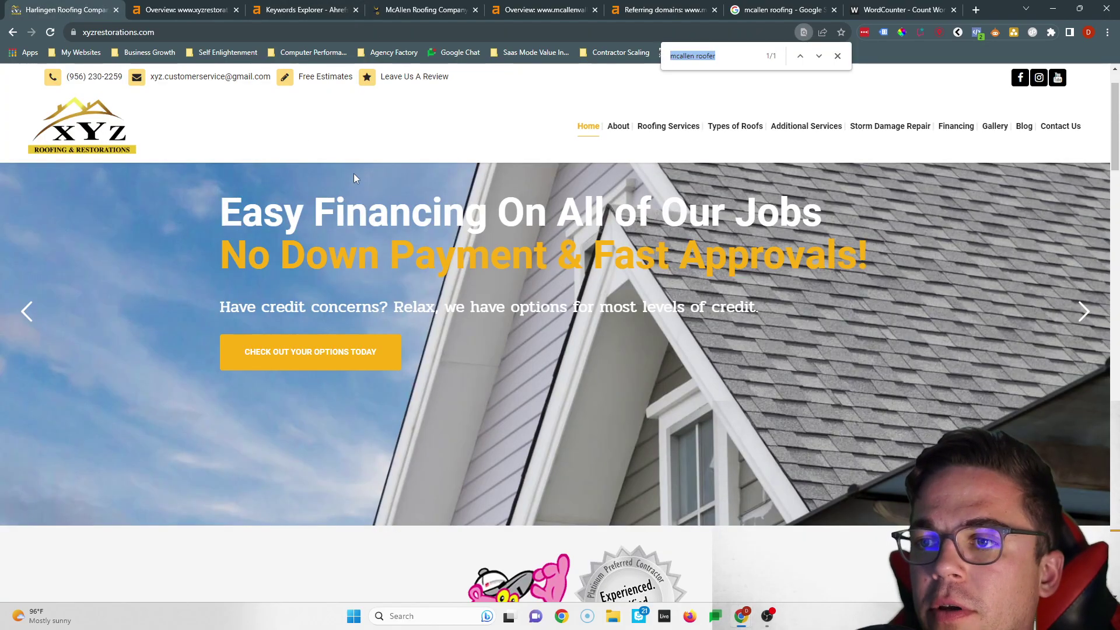
right_click(109, 156)
click(146, 283)
key(ctrl+v)
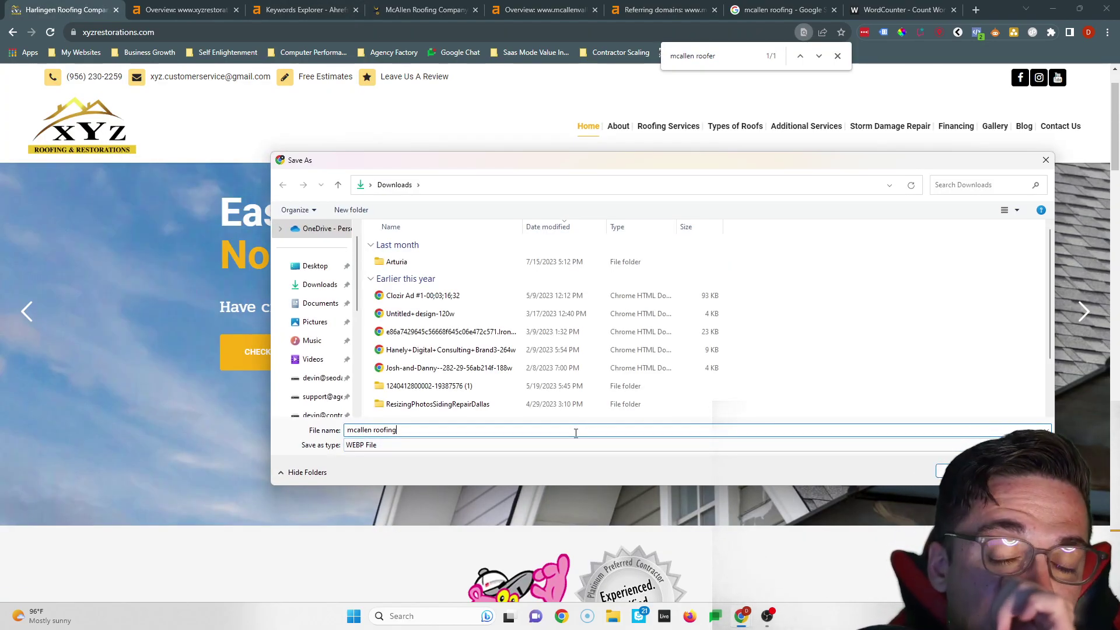
key(Return)
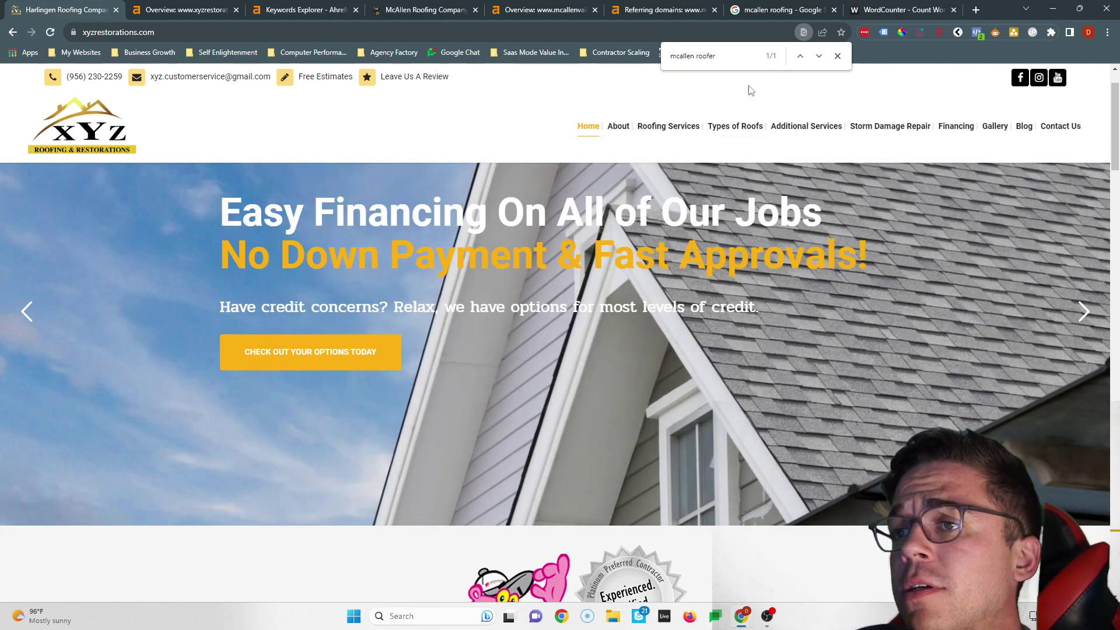
Dismiss the page search and compare the referring domains of xyzrestorations.com and mcallenvalleyroofing.com in their Ahrefs overviews.
click(838, 56)
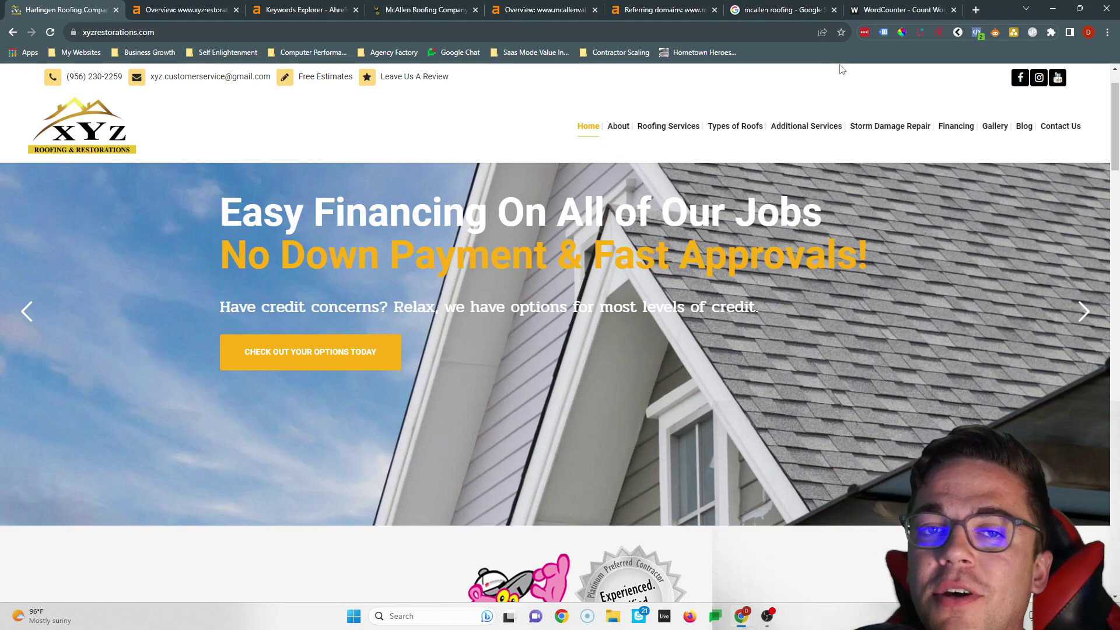
click(170, 10)
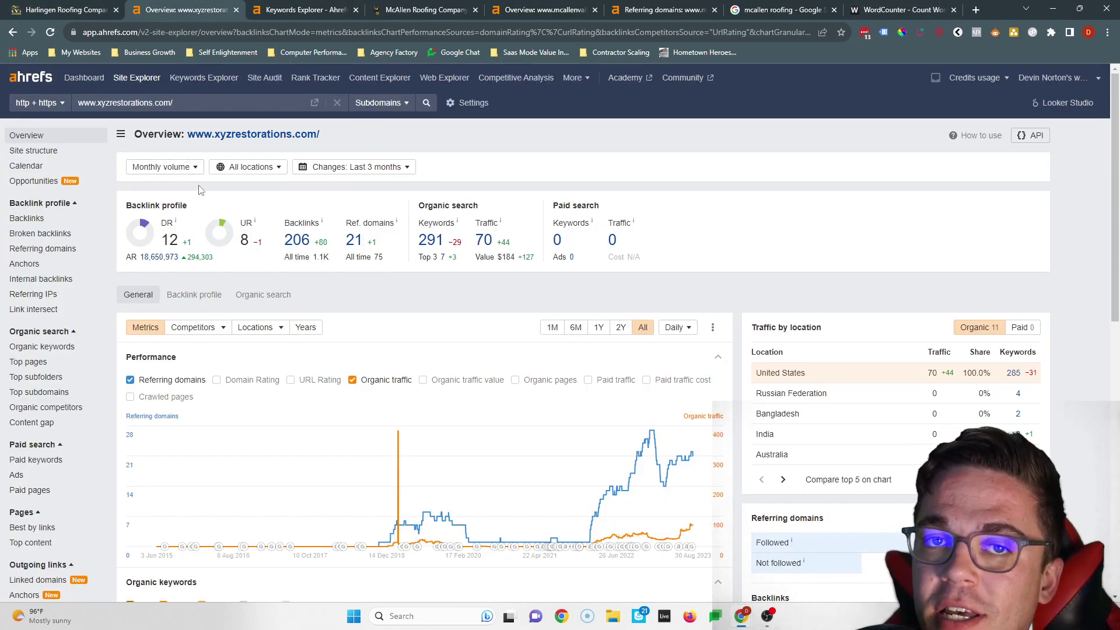
double_click(354, 241)
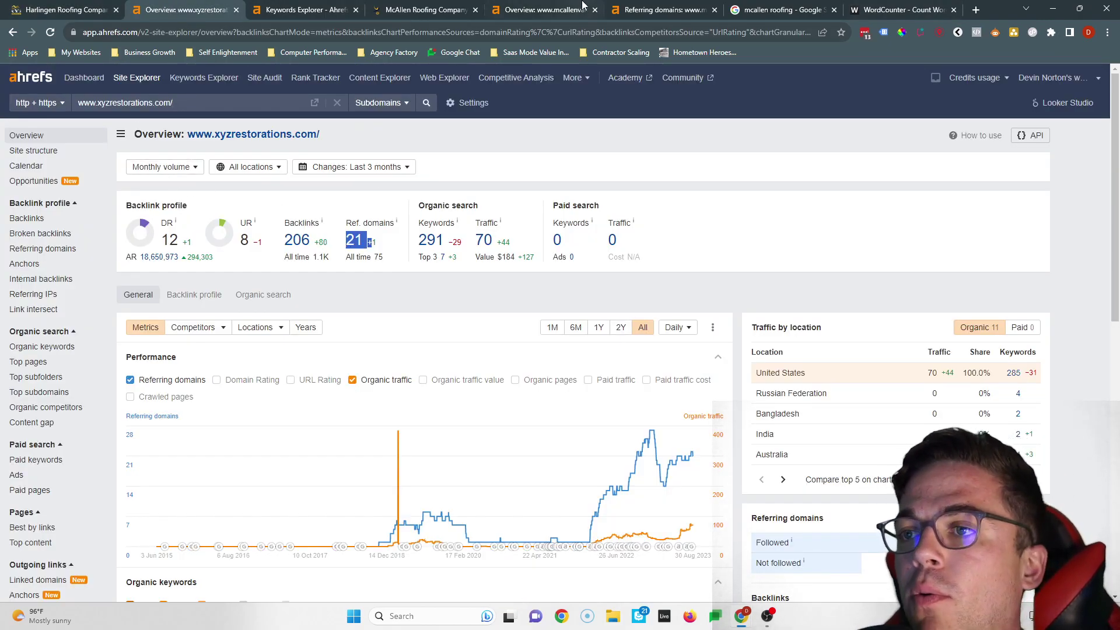
click(546, 10)
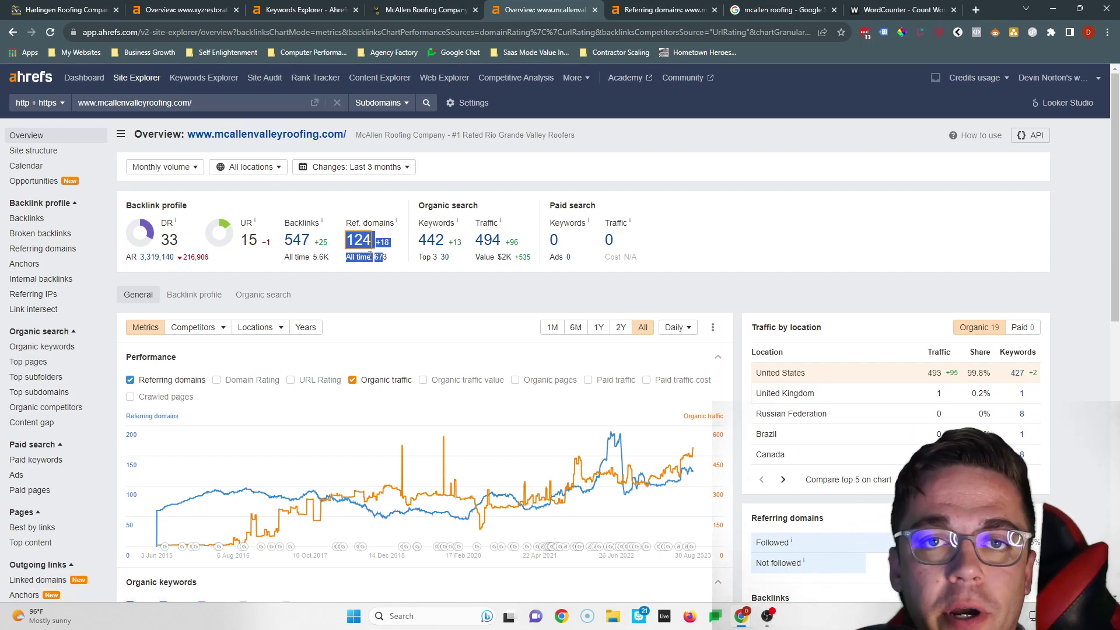
drag(376, 255, 377, 252)
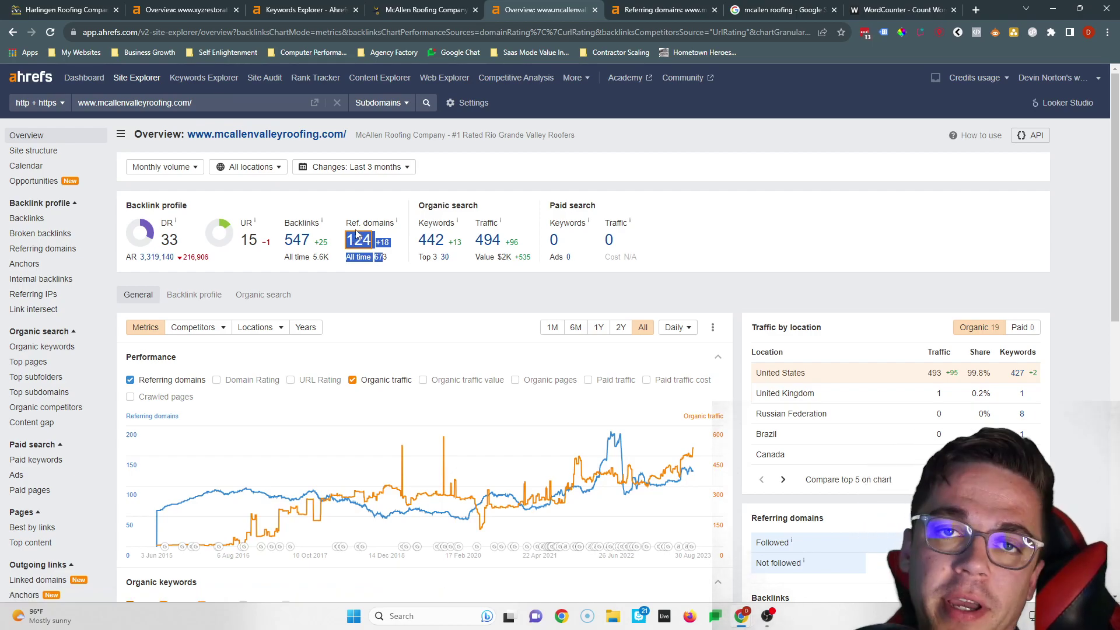
From McAllen Valley Roofing's referring domains list, open expertise.com, yellowpages.com and superpages.com in separate new tabs.
key(ctrl+Tab)
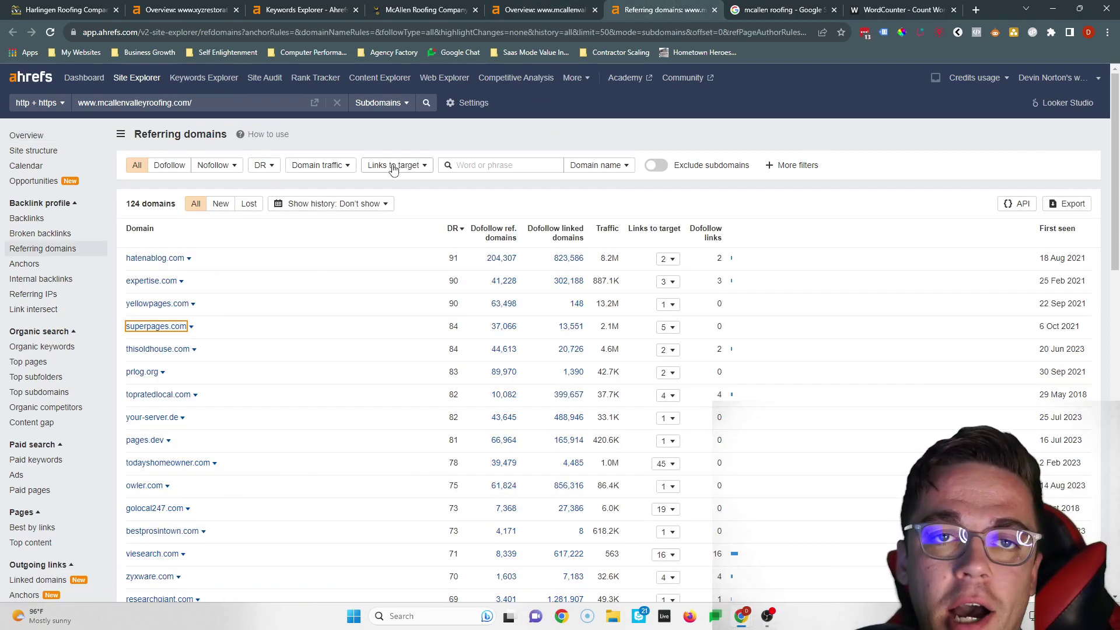
right_click(150, 280)
click(187, 289)
right_click(165, 307)
click(198, 325)
right_click(167, 331)
click(198, 340)
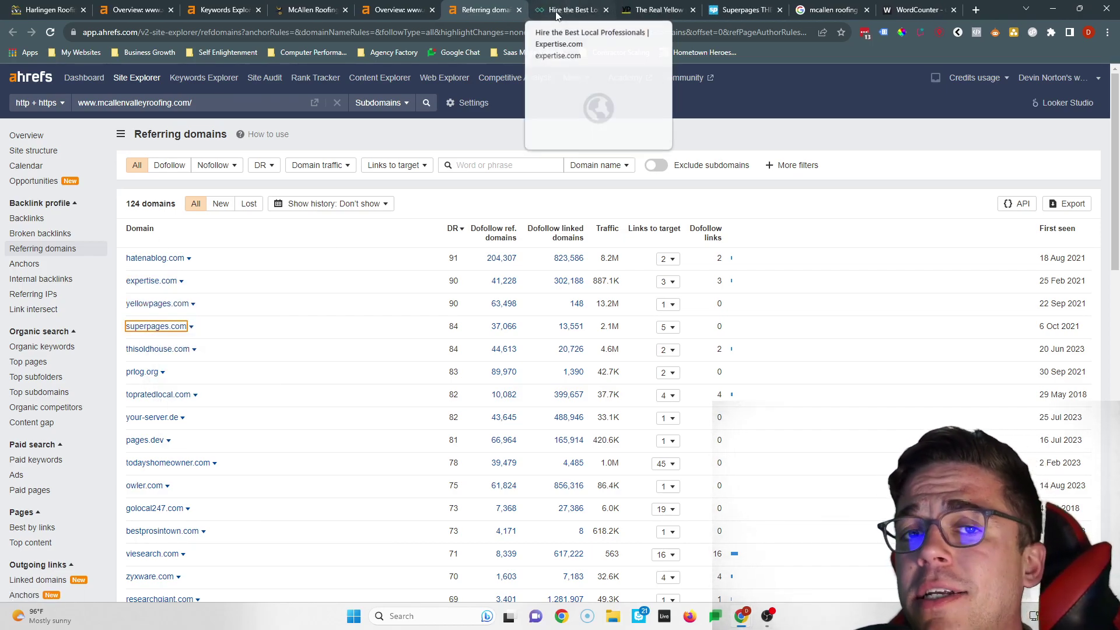
Look through the Expertise, Yellow Pages and Superpages sites and open the Superpages account sign-up form.
click(556, 12)
click(670, 11)
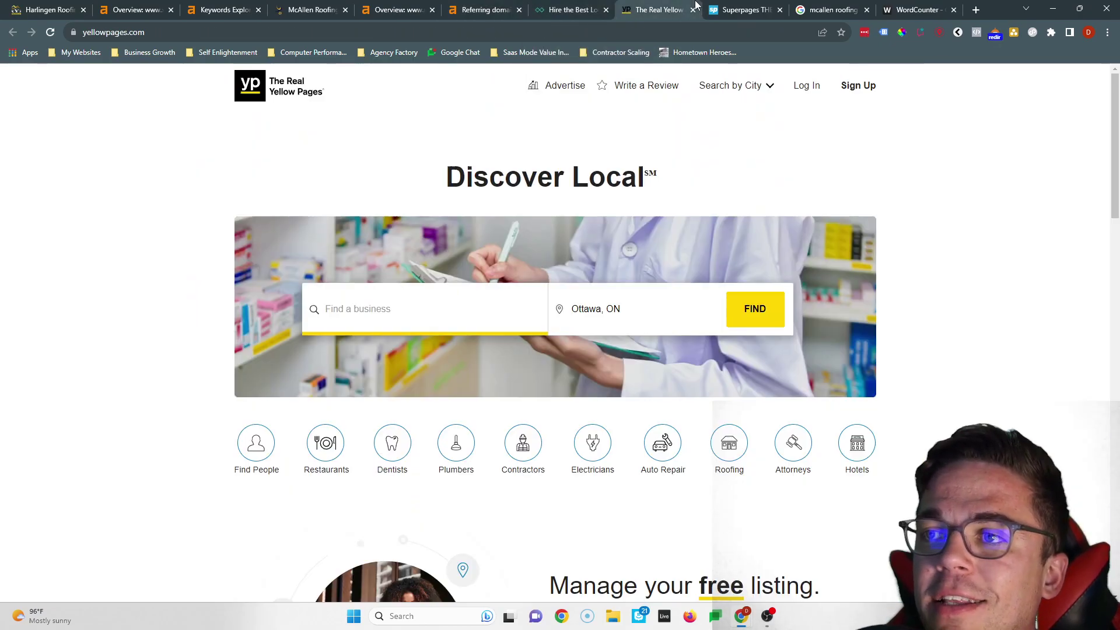
click(740, 10)
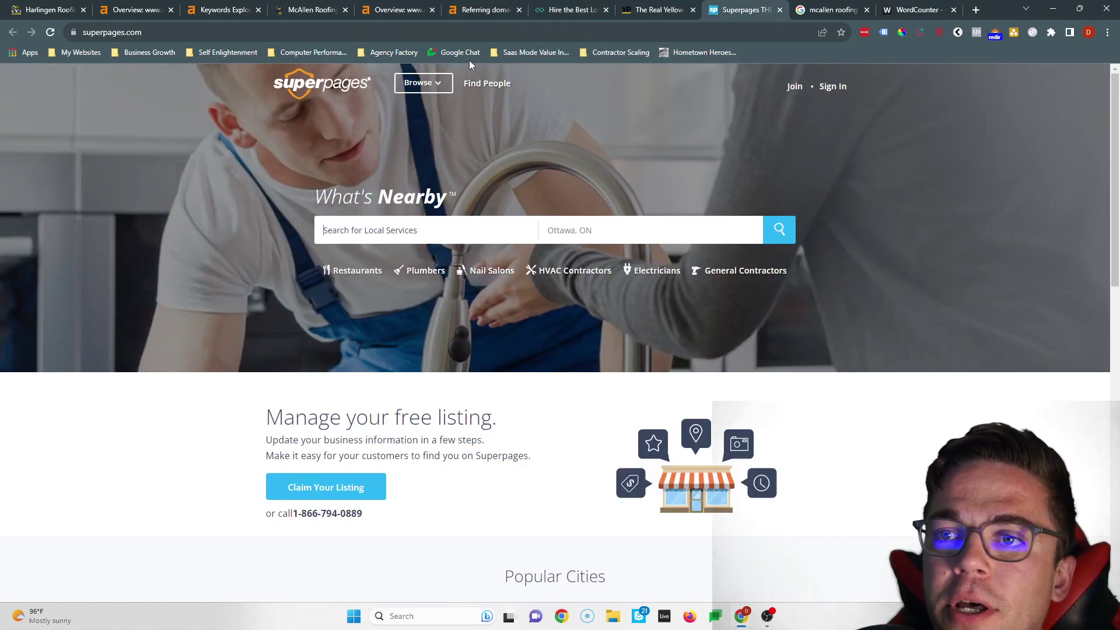
click(790, 89)
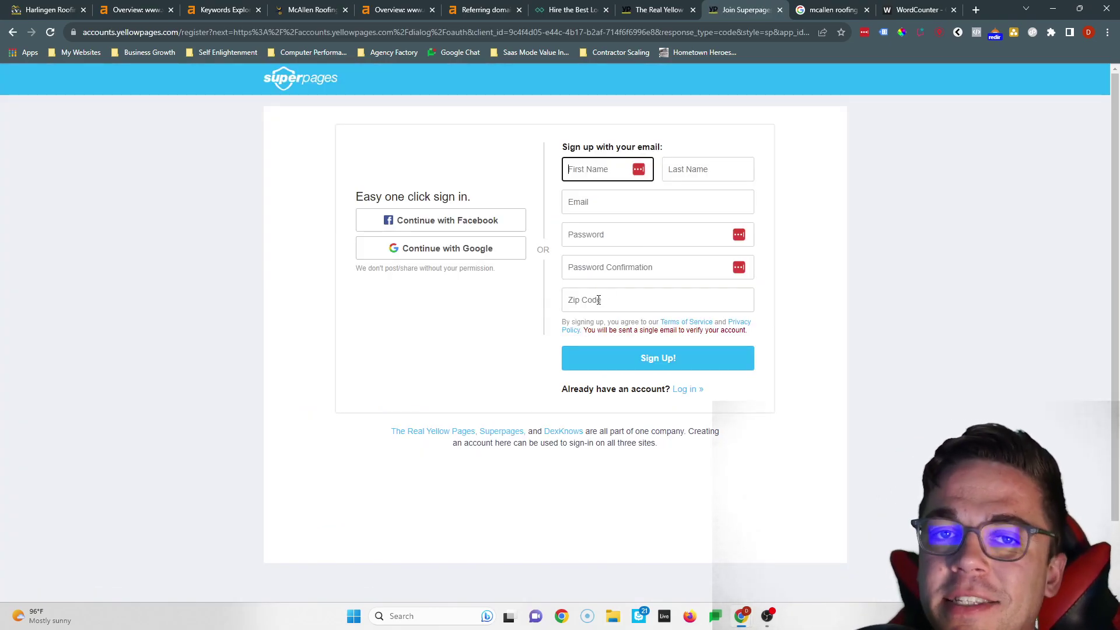
Close the Expertise, Yellow Pages and Superpages tabs and return to the referring domains list.
click(606, 10)
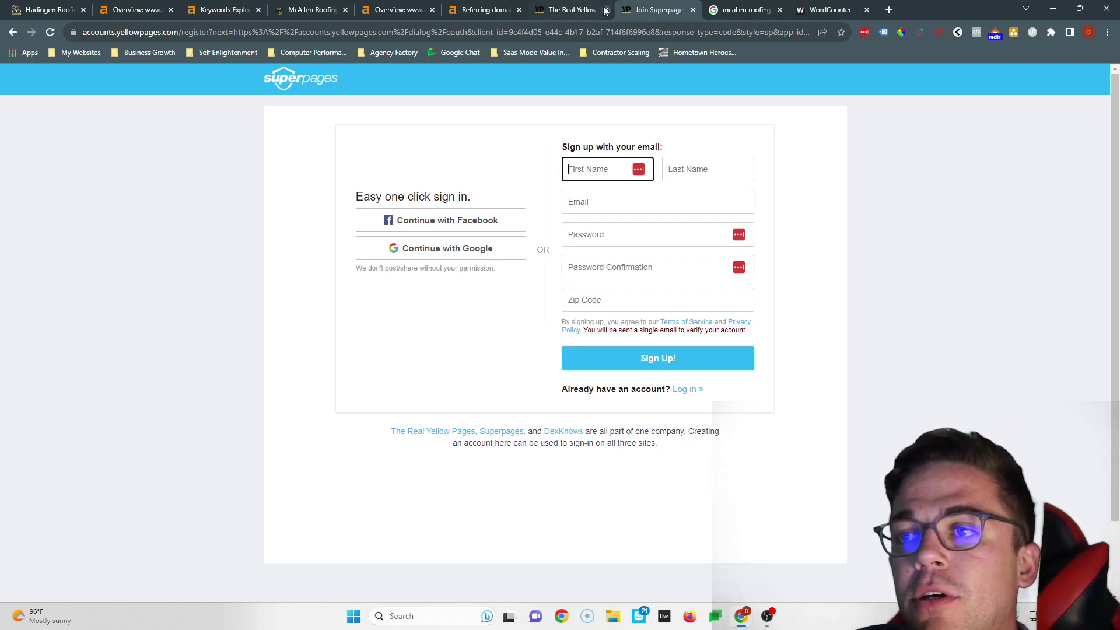
click(607, 10)
click(606, 10)
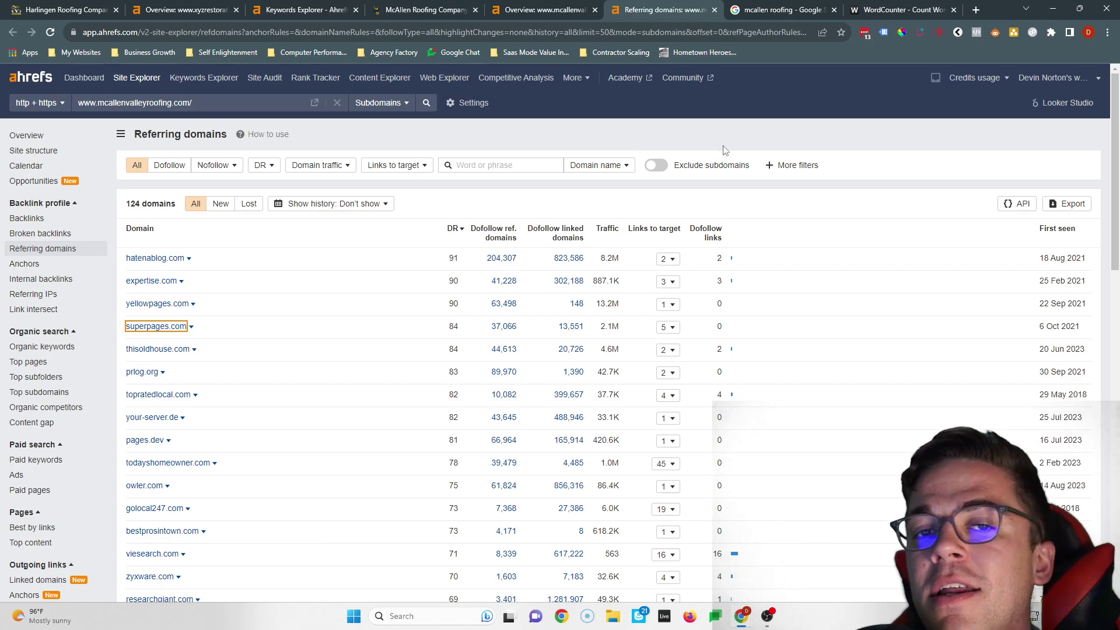
Examine the organic results and the McAllen Valley Roofing Co. business listing in the Google search for "mcallen roofing".
click(780, 11)
scroll(313, 300, down, 2)
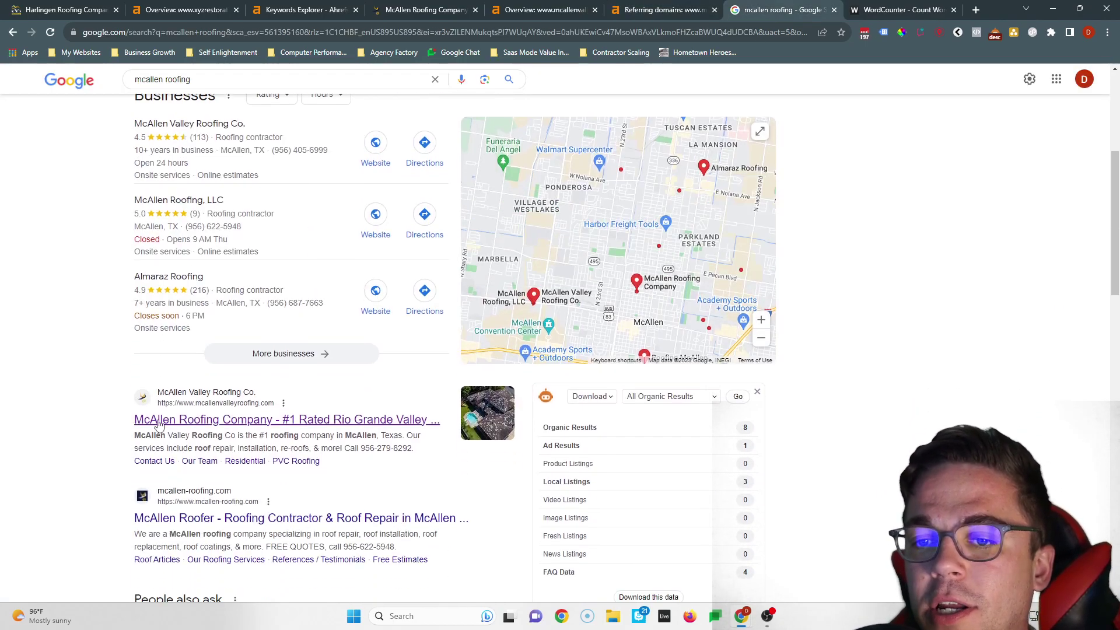
scroll(270, 433, up, 2)
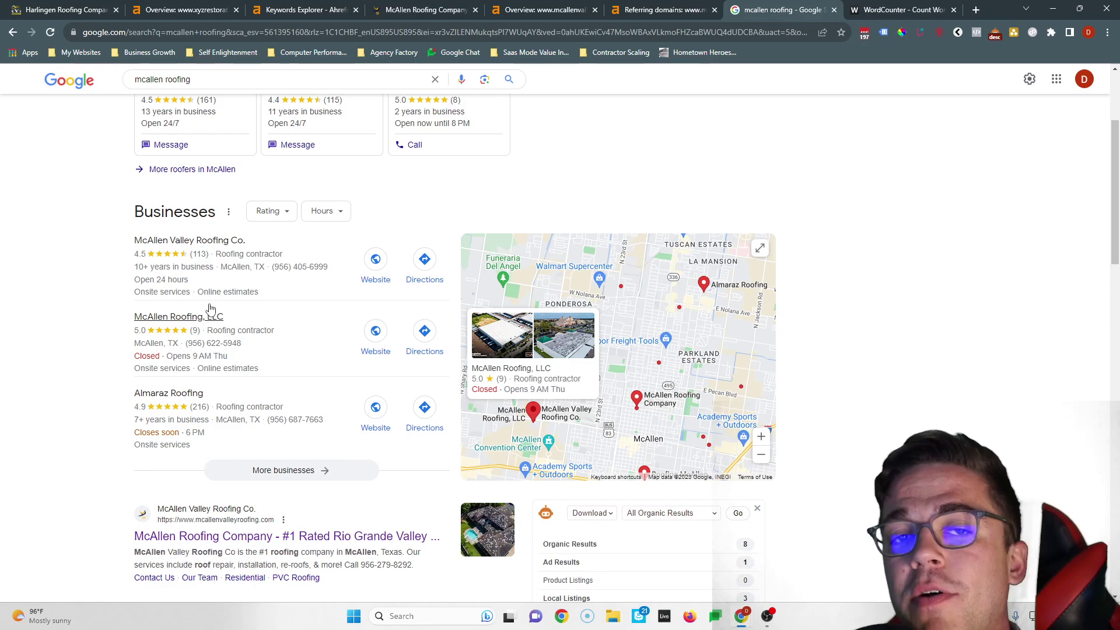
drag(130, 243, 237, 241)
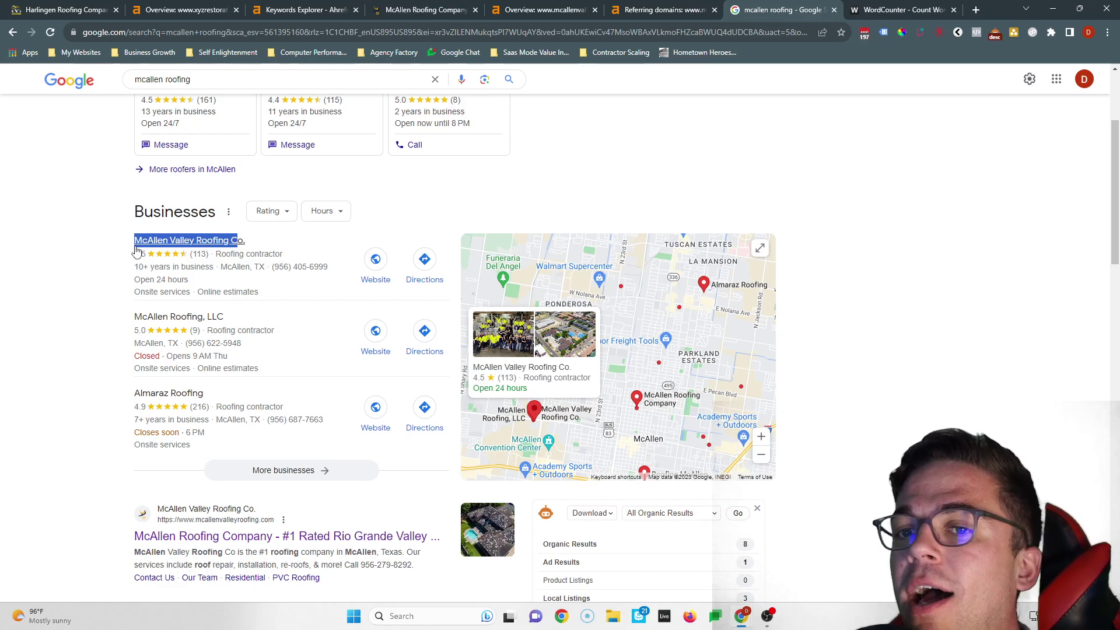
Revisit the XYZ homepage, scan the McAllen roofing keyword list, and recheck both sites' backlink overviews in Ahrefs.
click(19, 11)
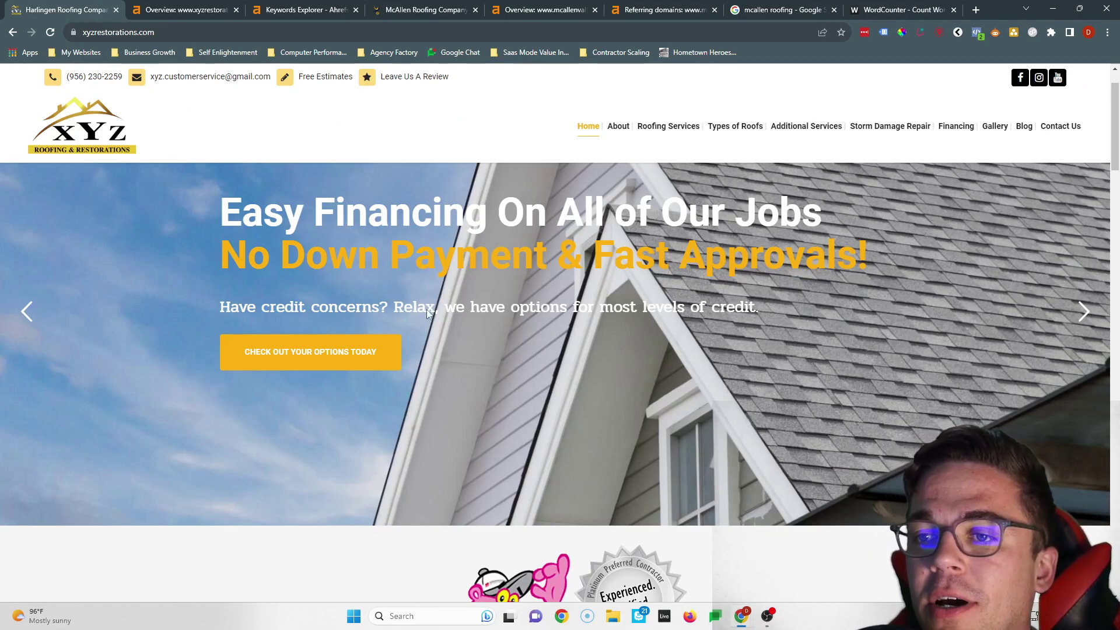
click(362, 8)
scroll(206, 290, down, 8)
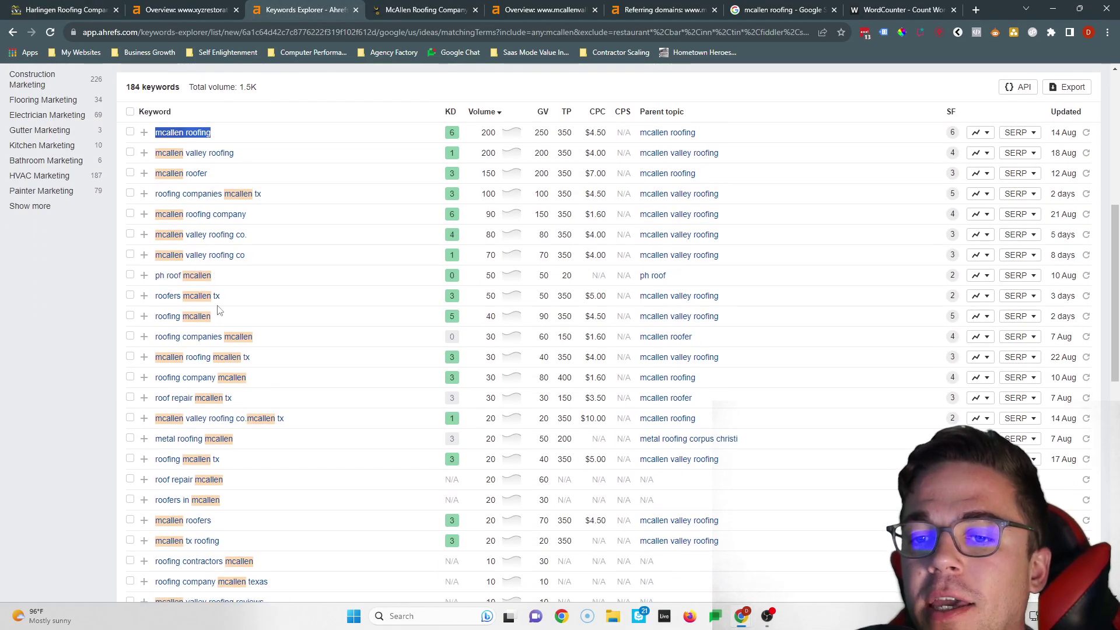
scroll(220, 330, down, 3)
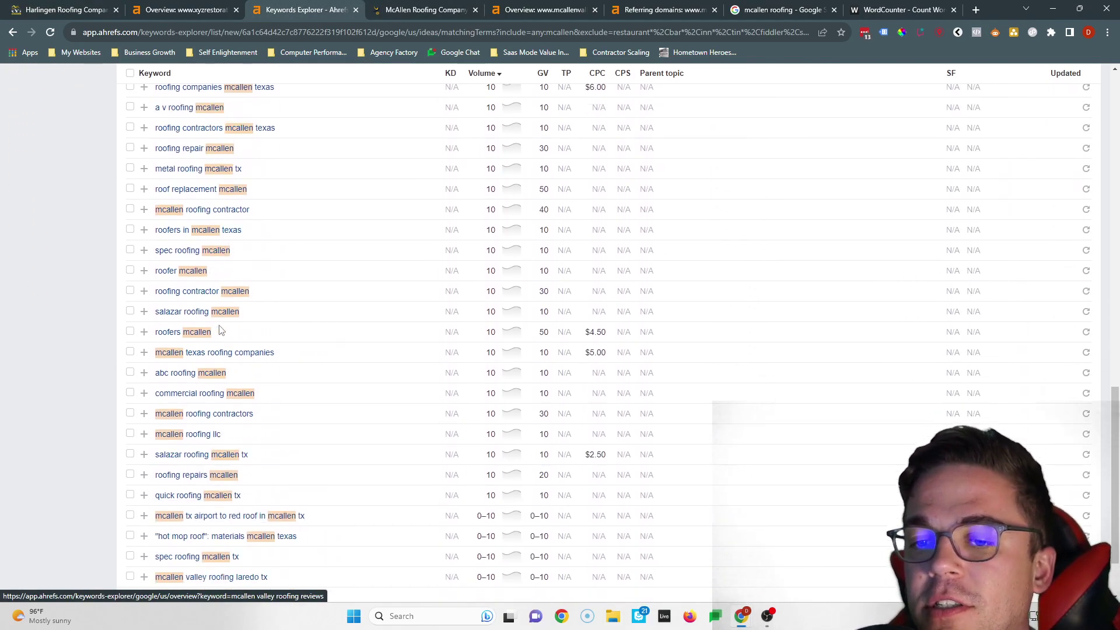
scroll(200, 347, up, 4)
scroll(200, 347, up, 3)
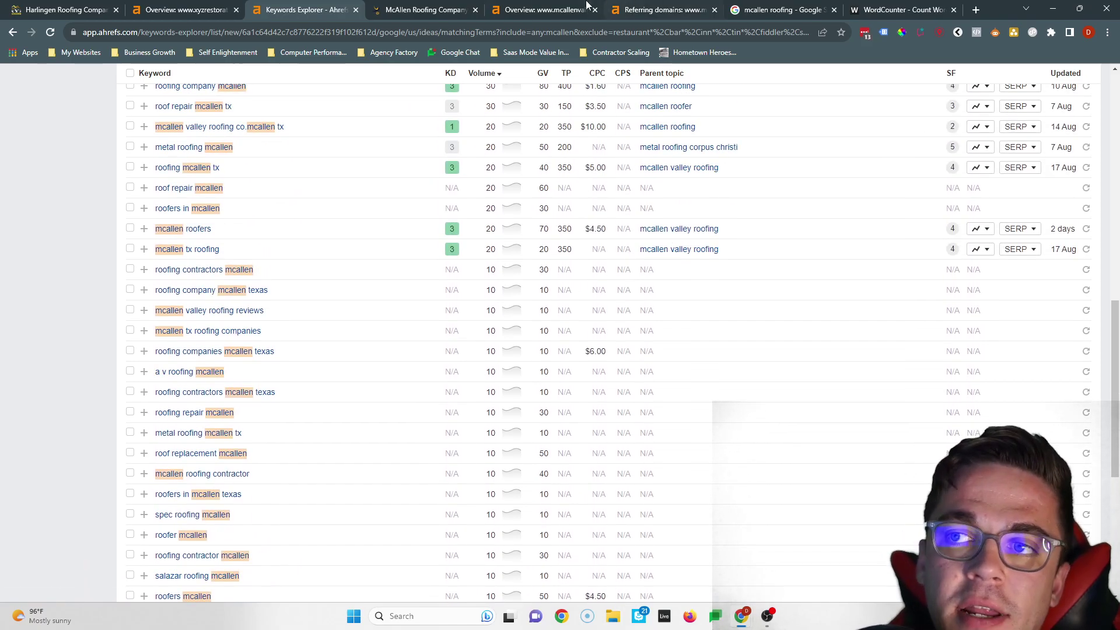
click(543, 10)
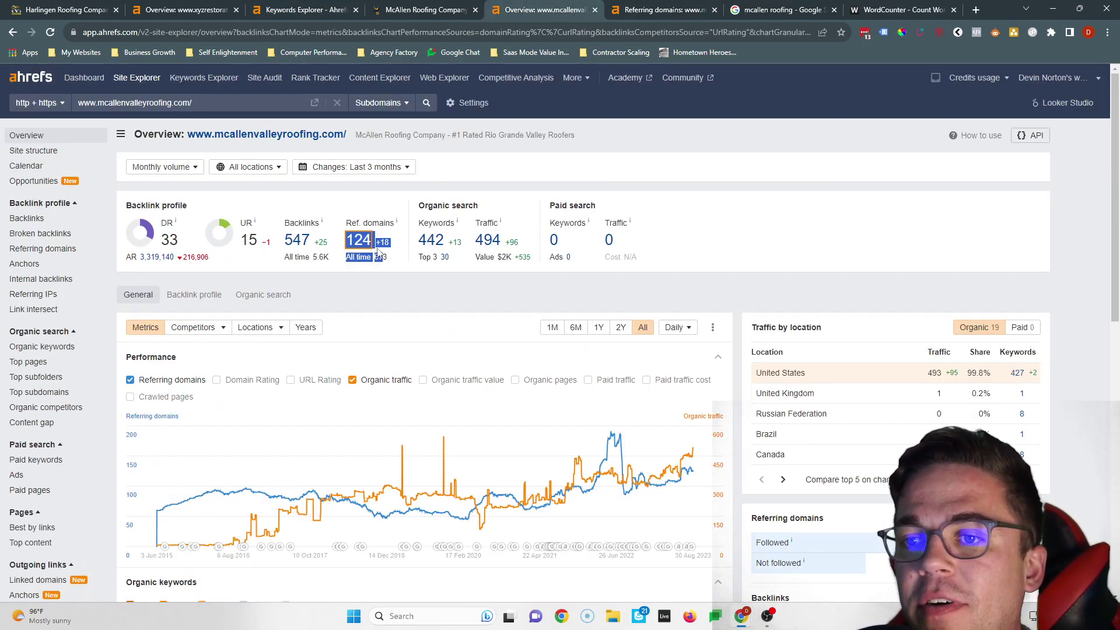
click(179, 5)
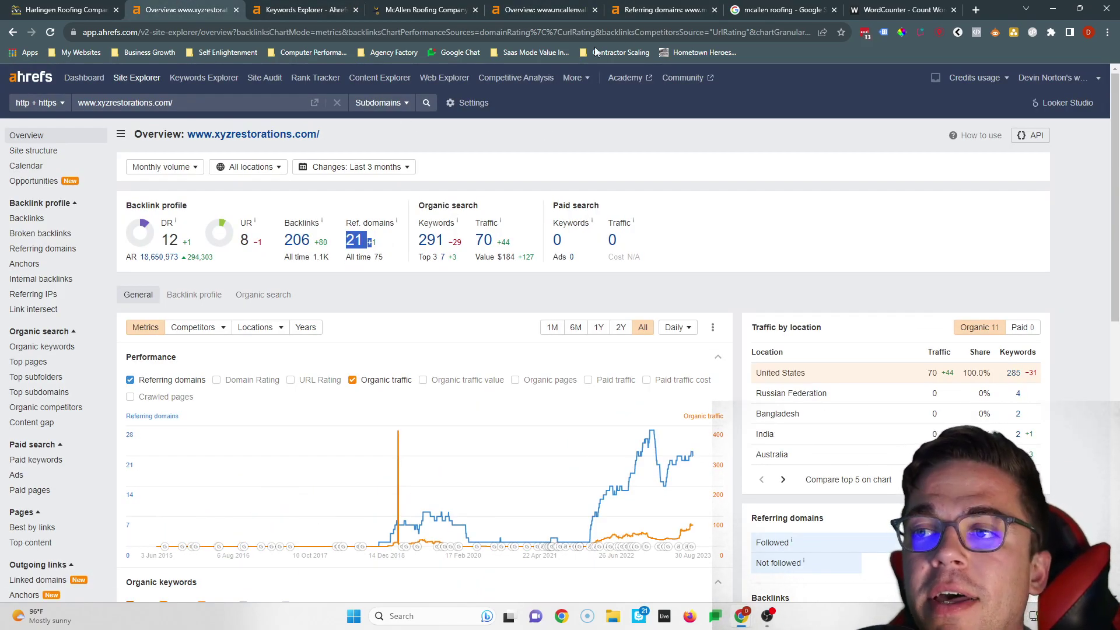
View the McAllen Valley Roofing Co. business profile from the Google results and return to the XYZ Restorations homepage.
click(782, 9)
drag(126, 246, 266, 245)
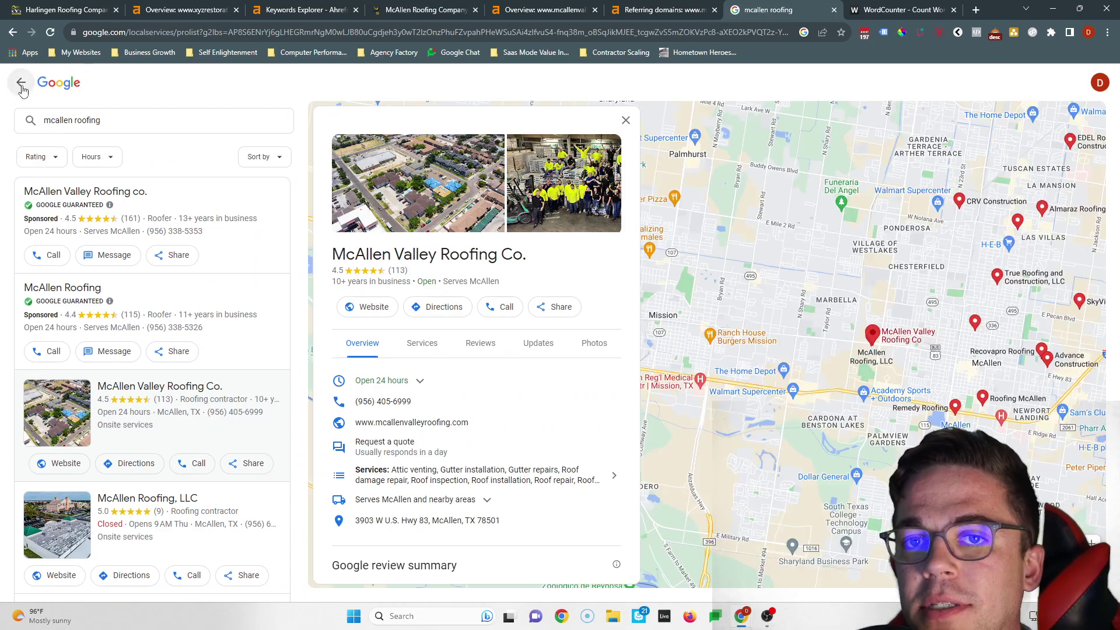
click(21, 82)
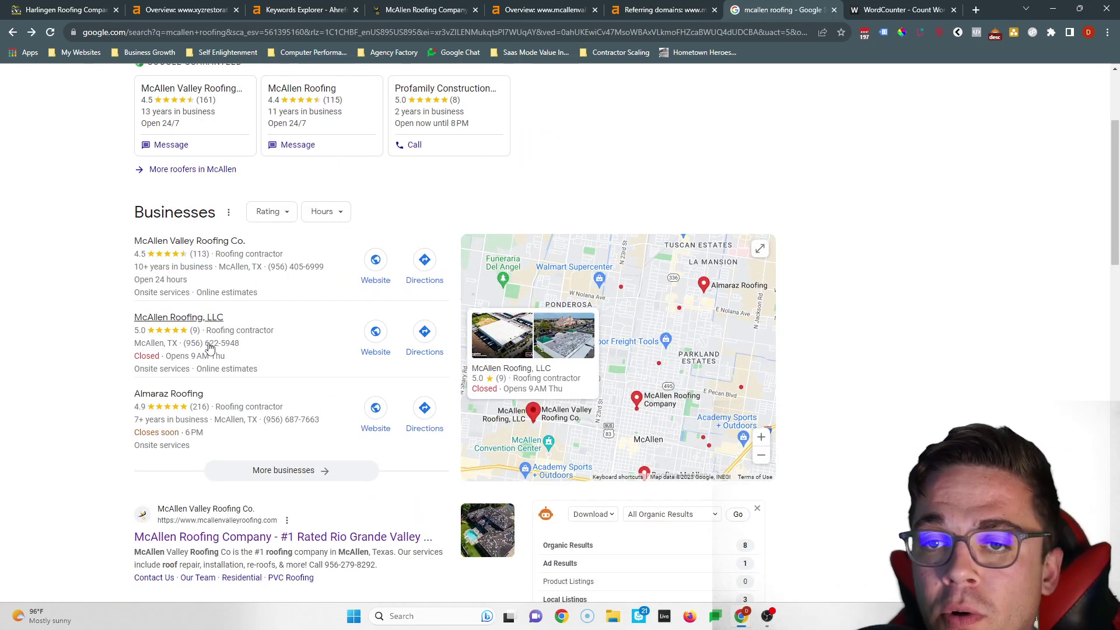
click(68, 8)
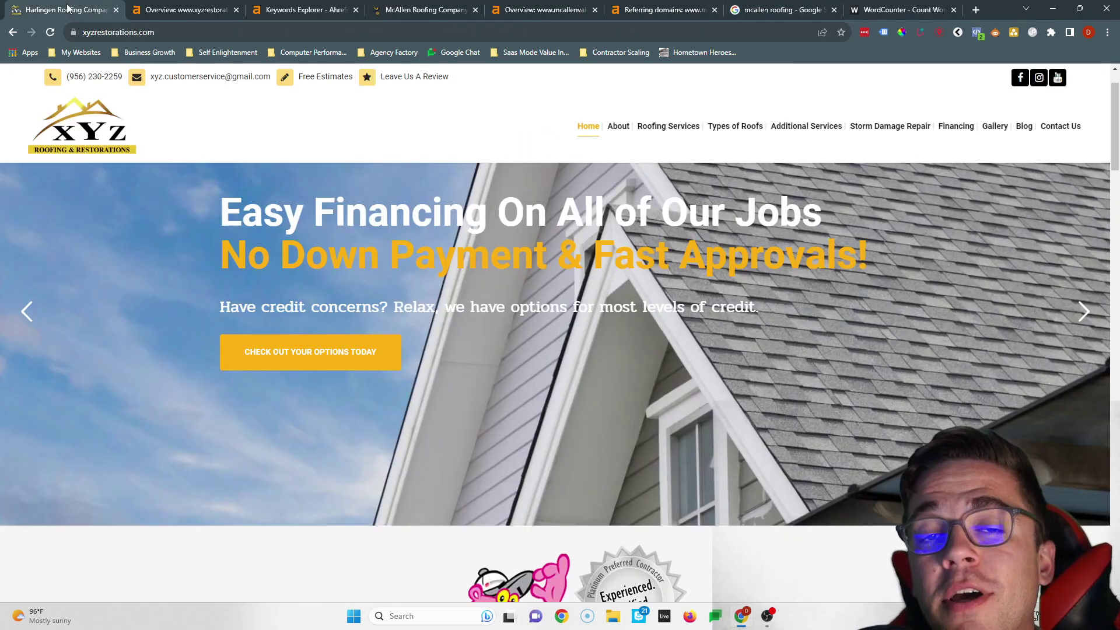